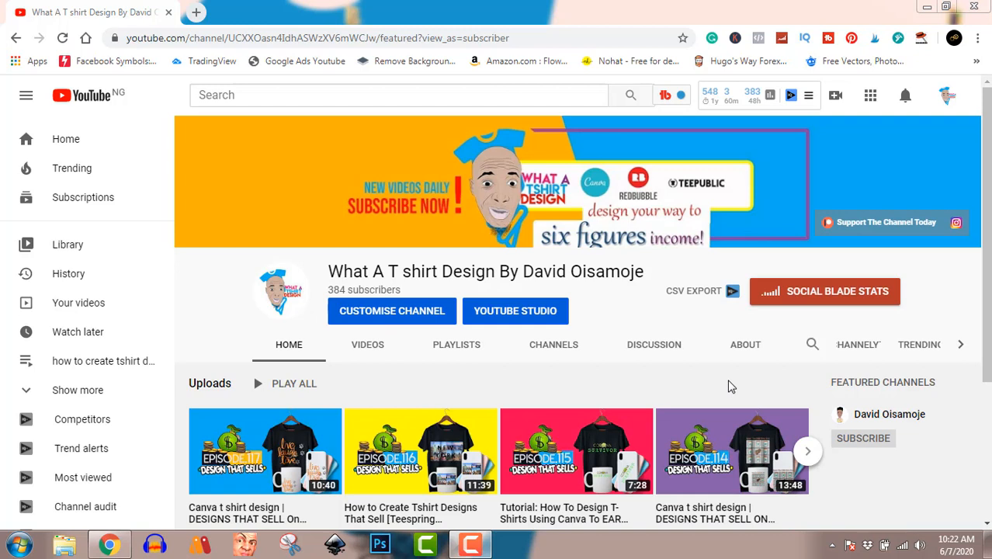
Step: Open Canva in a new browser tab and create a blank custom design of 4500 × 5400 px
{"action": "left_click", "coordinate": [196, 13]}
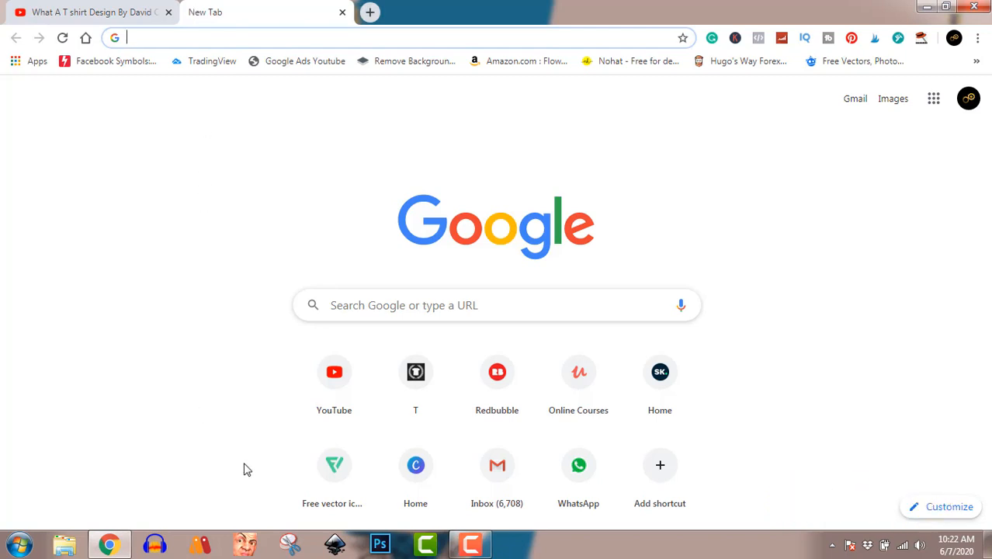
{"action": "left_click", "coordinate": [420, 475]}
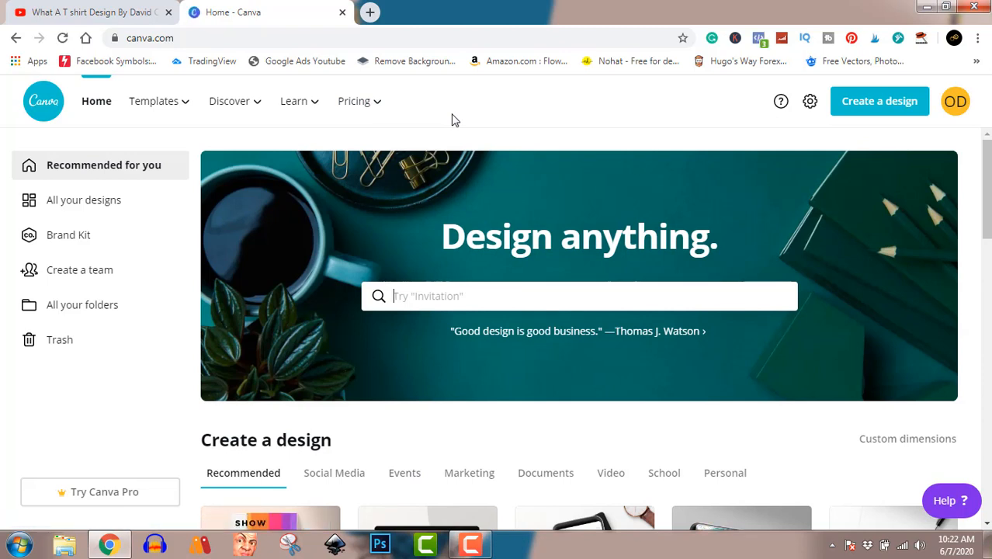
{"action": "left_click", "coordinate": [880, 106]}
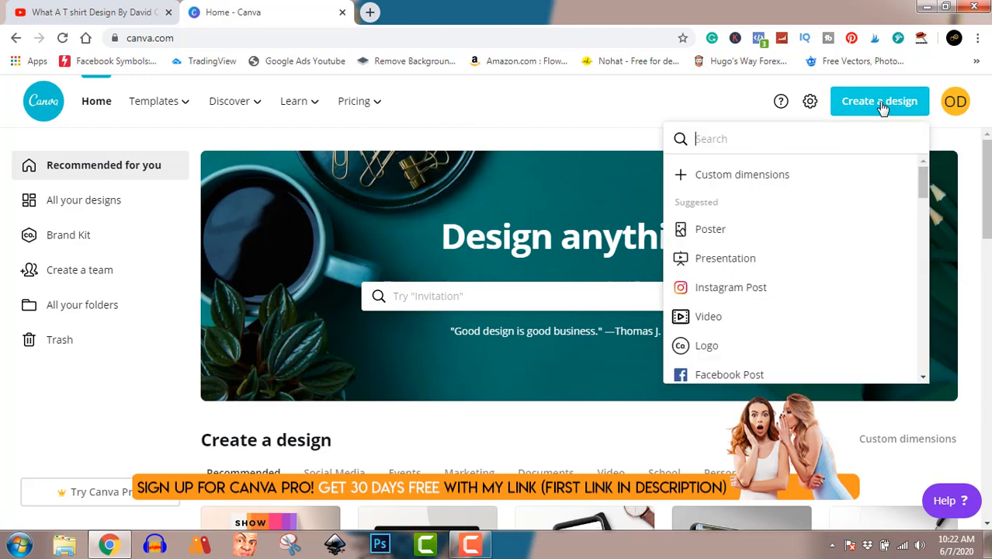
{"action": "left_click", "coordinate": [797, 177]}
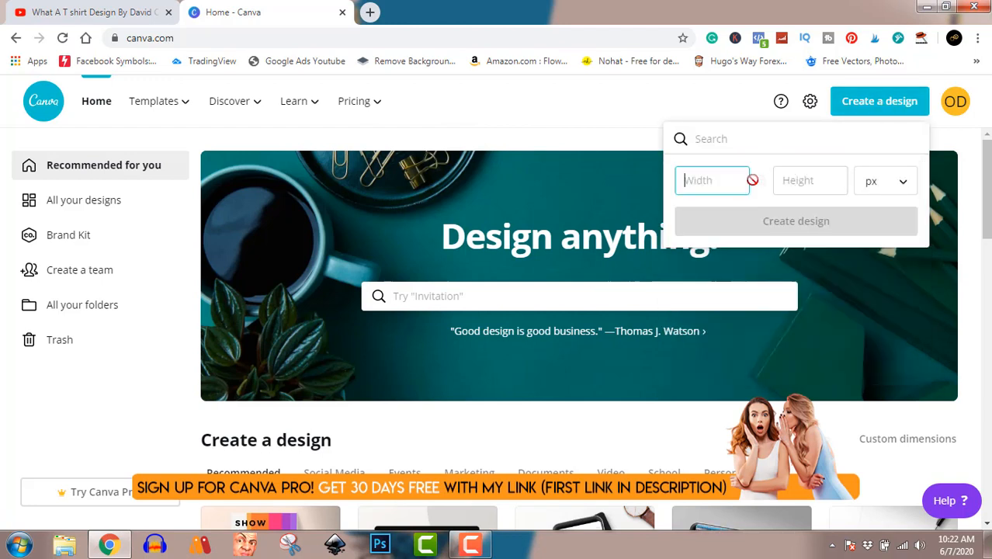
{"action": "type", "text": "4500"}
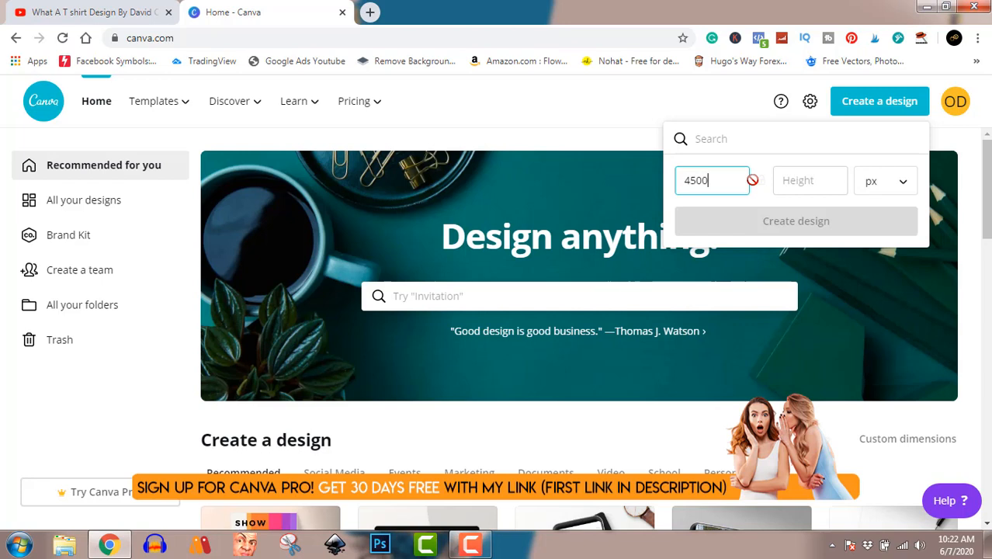
{"action": "left_click", "coordinate": [794, 170]}
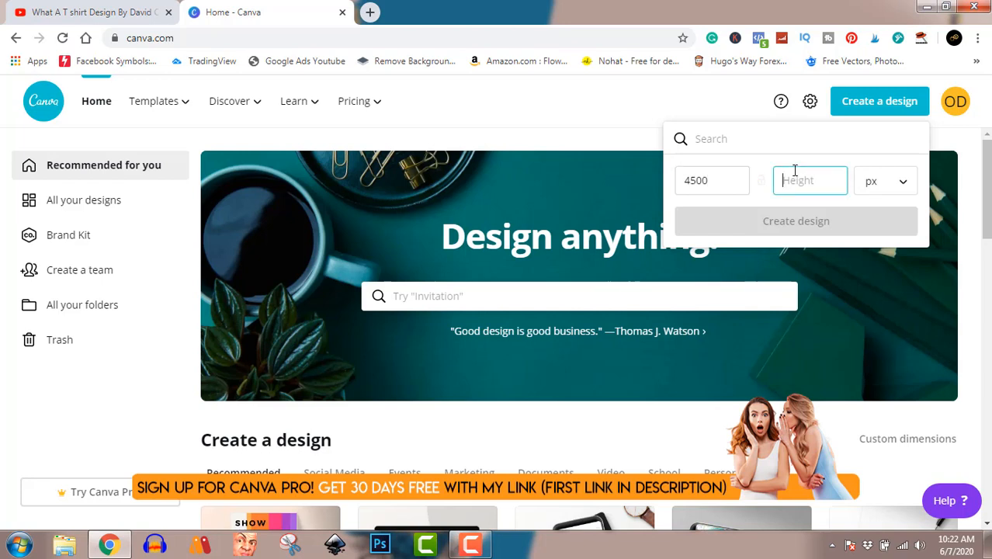
{"action": "type", "text": "5400"}
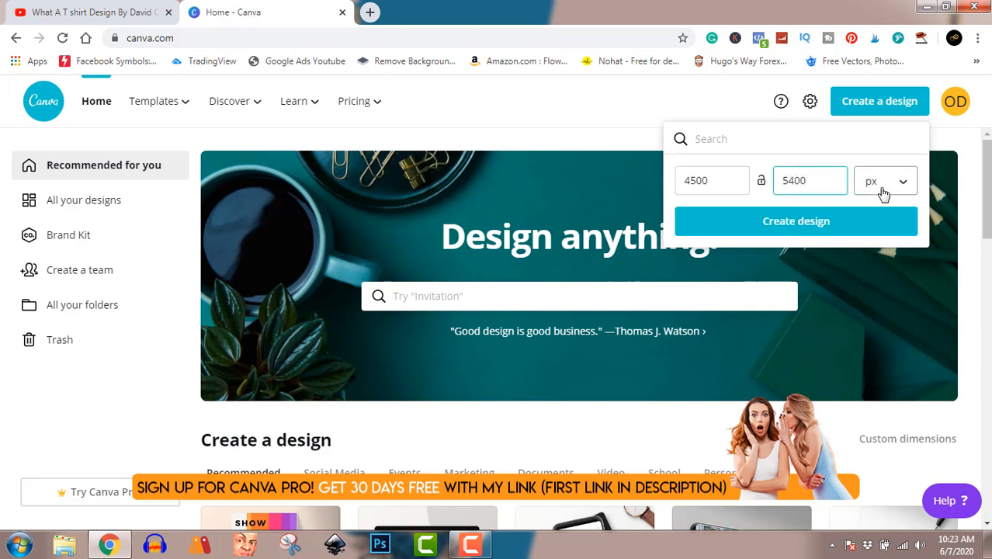
{"action": "left_click", "coordinate": [802, 222]}
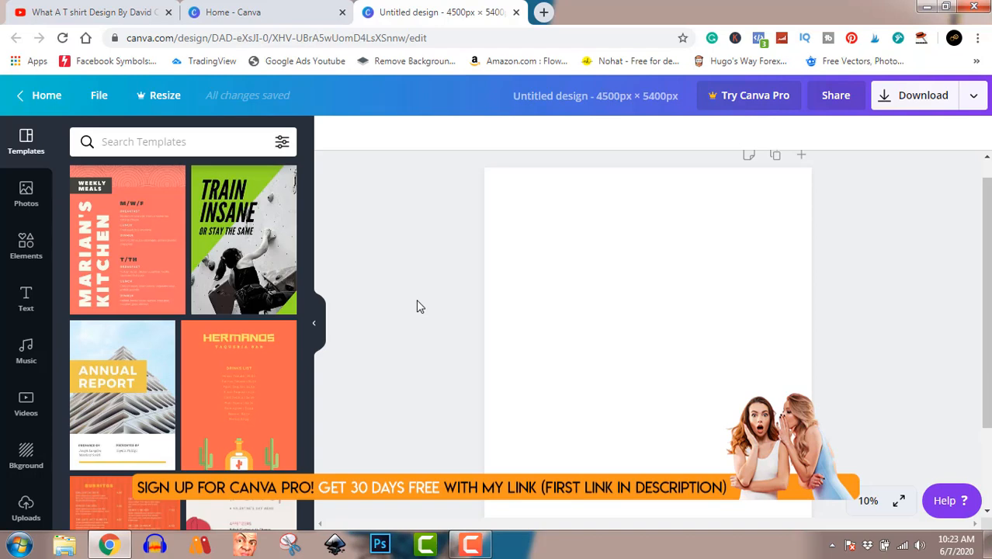
Step: Add a solid circle shape to the page, enlarge it to about 70% of the page width and centre it
{"action": "left_click", "coordinate": [25, 244]}
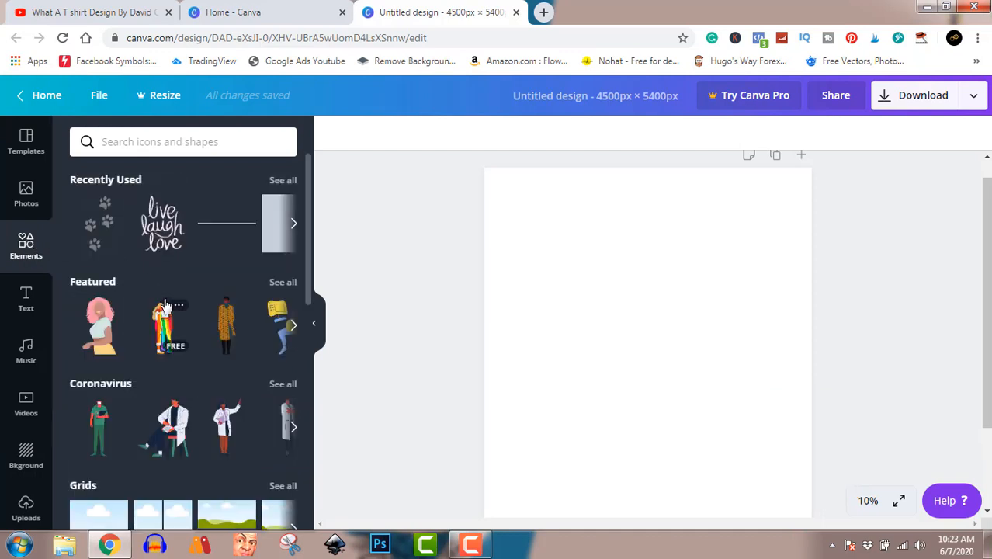
{"action": "scroll", "coordinate": [164, 305], "scroll_direction": "down", "scroll_amount": 4}
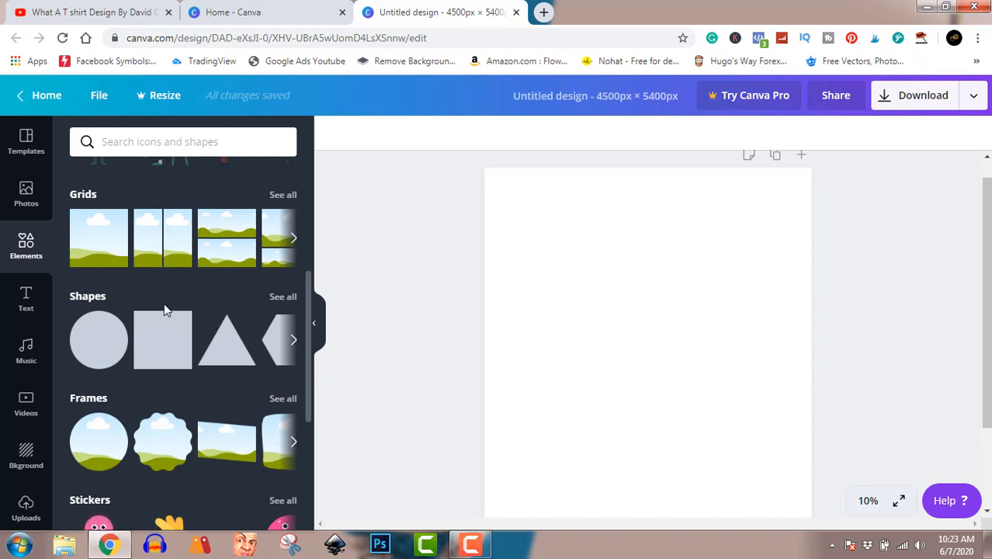
{"action": "left_click", "coordinate": [103, 342]}
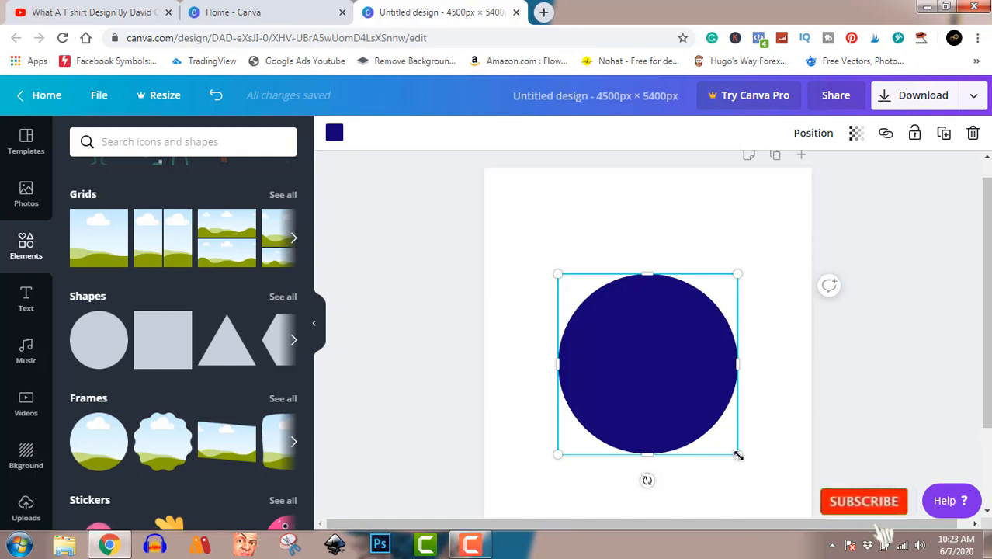
{"action": "left_click_drag", "start_coordinate": [738, 454], "coordinate": [791, 506]}
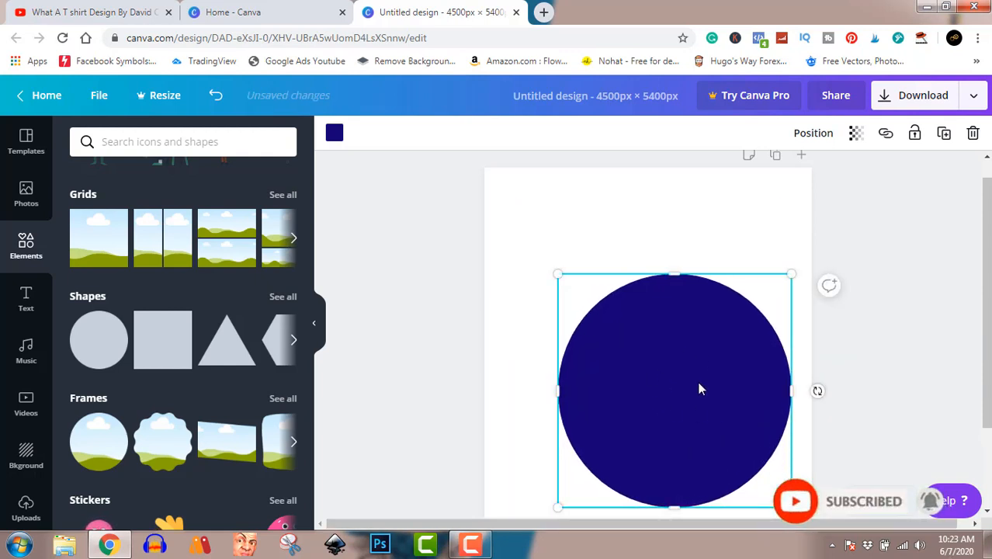
{"action": "left_click_drag", "start_coordinate": [699, 389], "coordinate": [673, 358]}
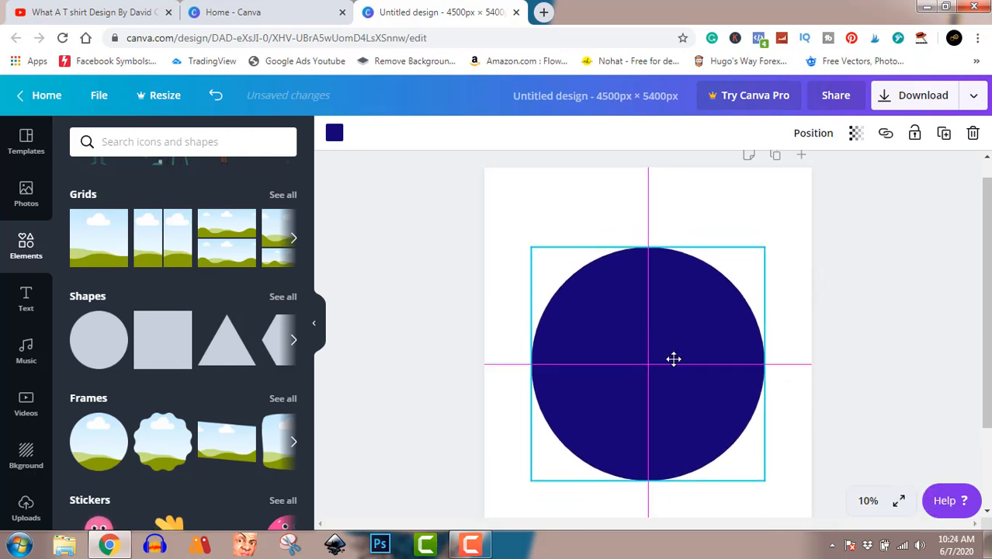
{"action": "left_click_drag", "start_coordinate": [672, 359], "coordinate": [673, 358]}
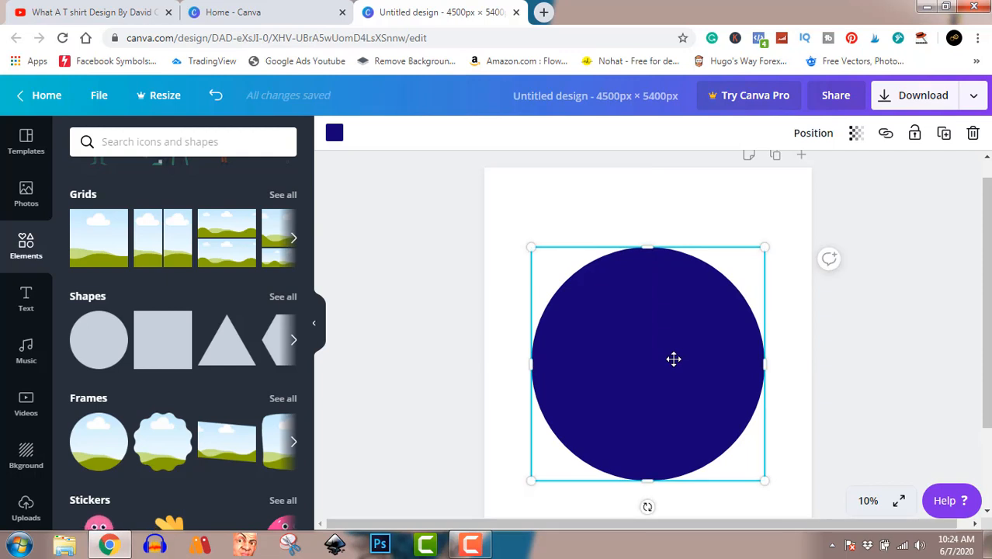
Step: Recolour the solid circle to Dark Gray #545454
{"action": "left_click", "coordinate": [332, 135]}
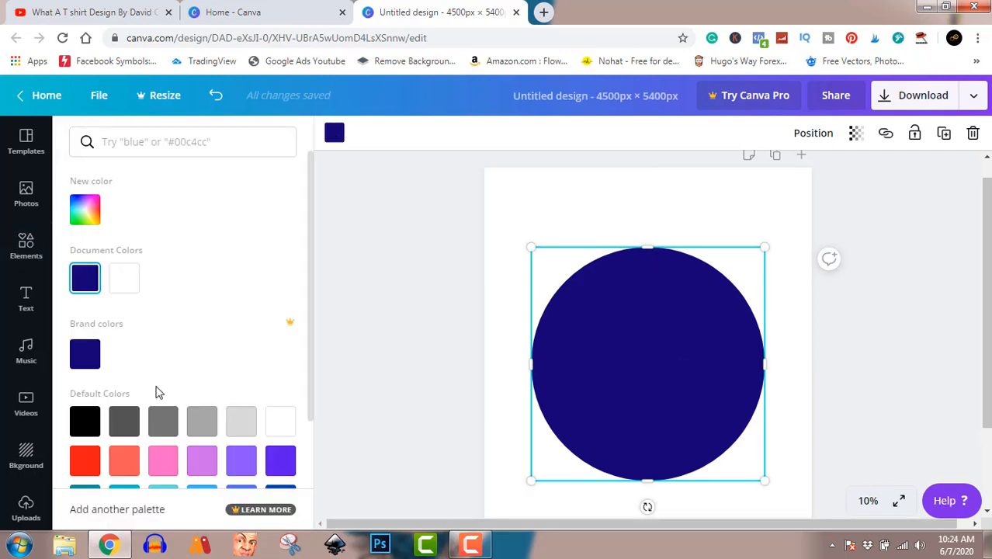
{"action": "left_click", "coordinate": [125, 422]}
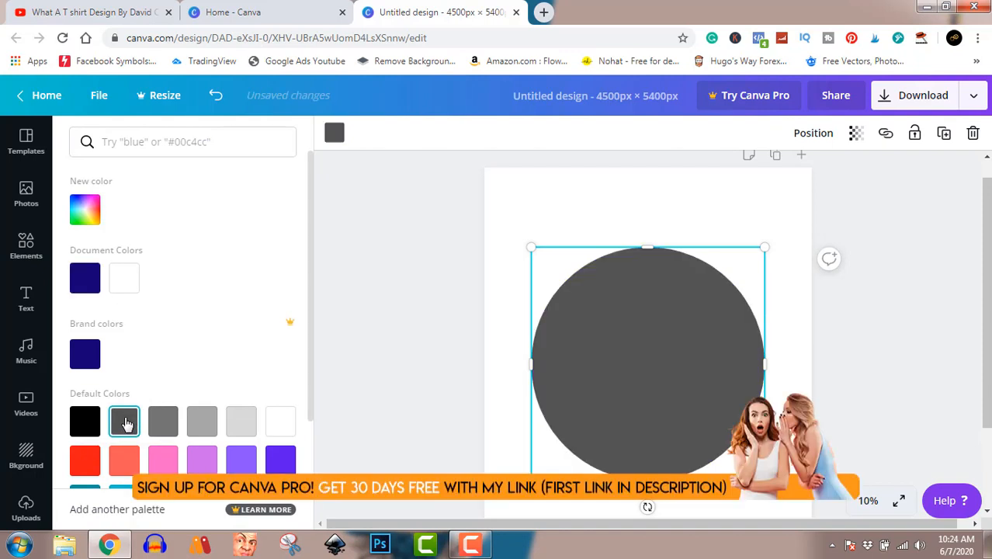
{"action": "left_click", "coordinate": [356, 280]}
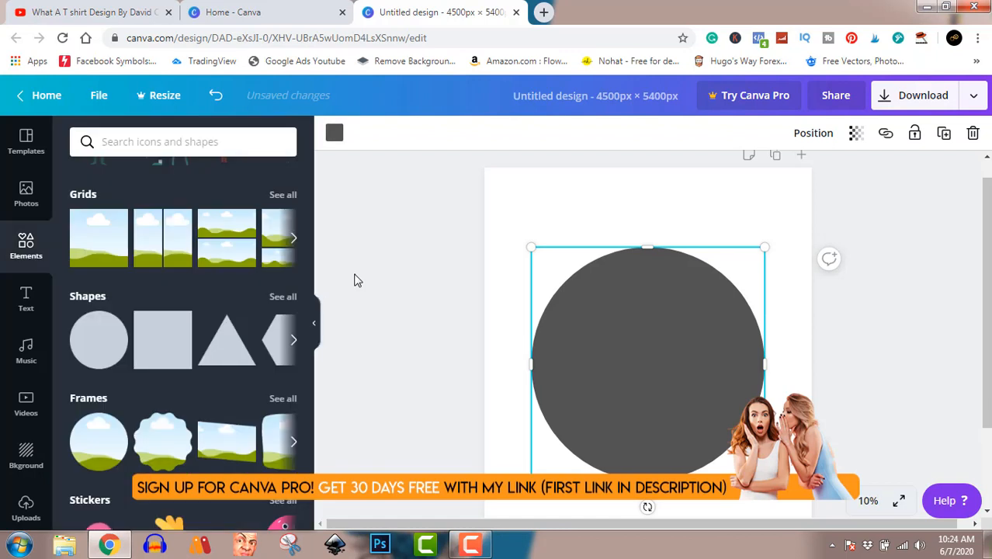
Step: Look through the available frames and the full shapes collection, and add the thin circle outline to the page
{"action": "left_click", "coordinate": [294, 444]}
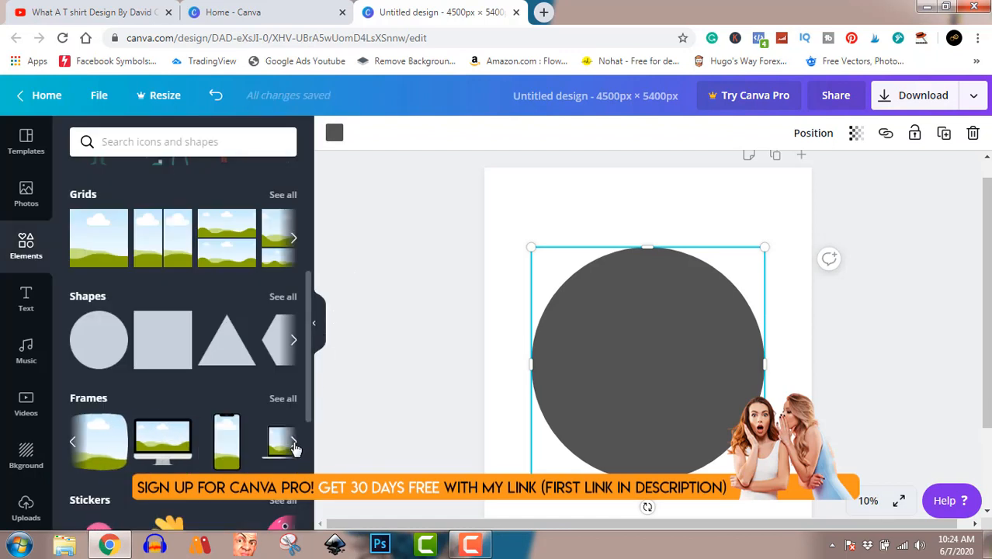
{"action": "left_click", "coordinate": [294, 444]}
{"action": "left_click", "coordinate": [294, 444]}
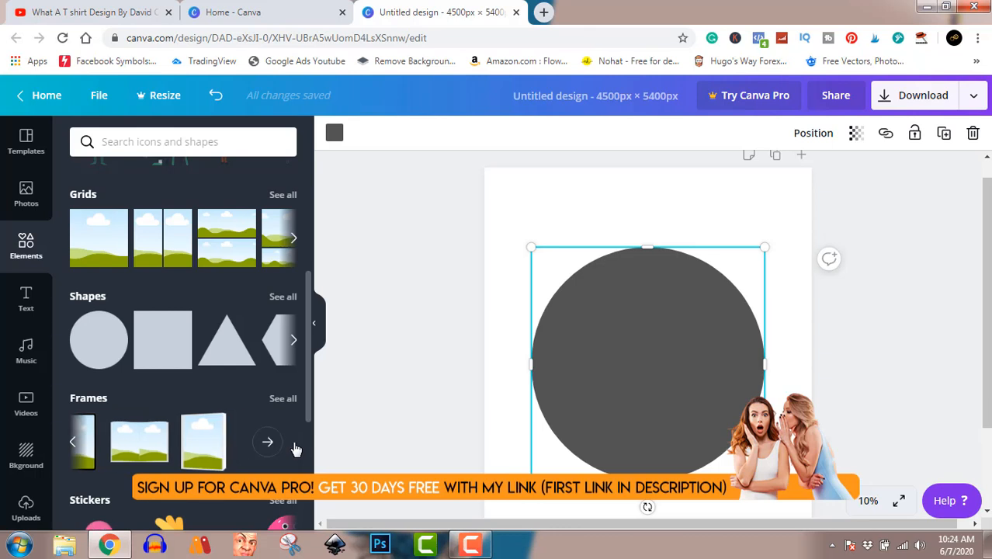
{"action": "left_click", "coordinate": [294, 343]}
{"action": "left_click", "coordinate": [294, 342]}
{"action": "left_click", "coordinate": [294, 342]}
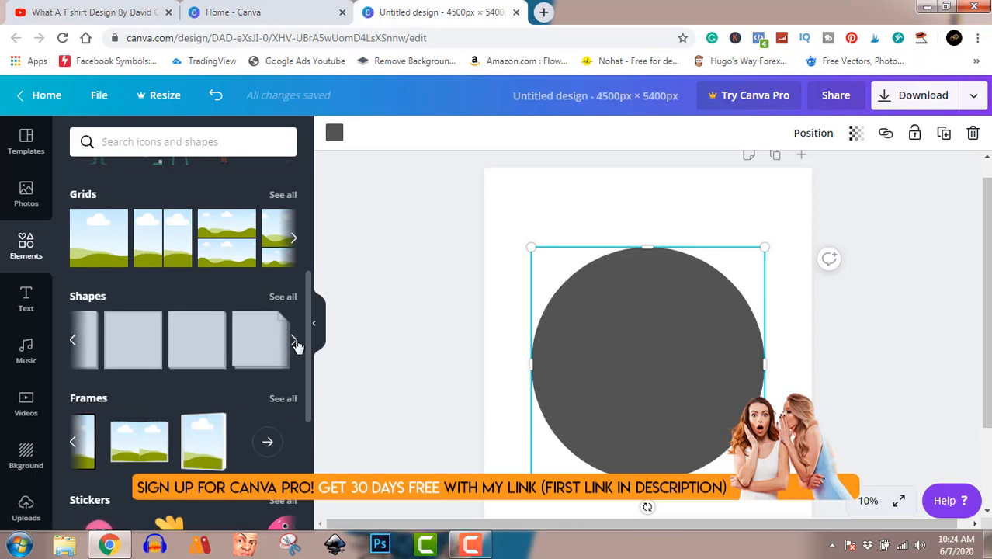
{"action": "left_click", "coordinate": [294, 343]}
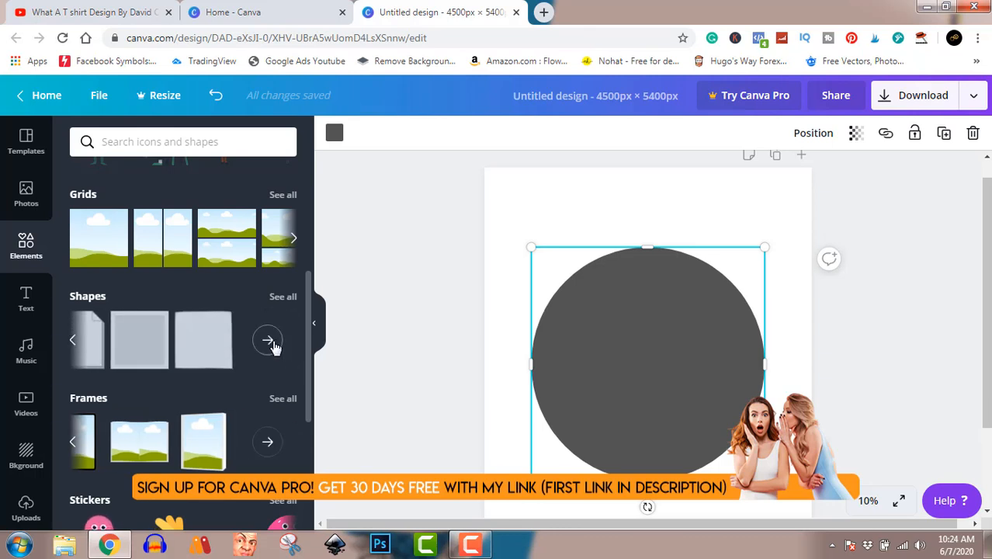
{"action": "left_click", "coordinate": [272, 346]}
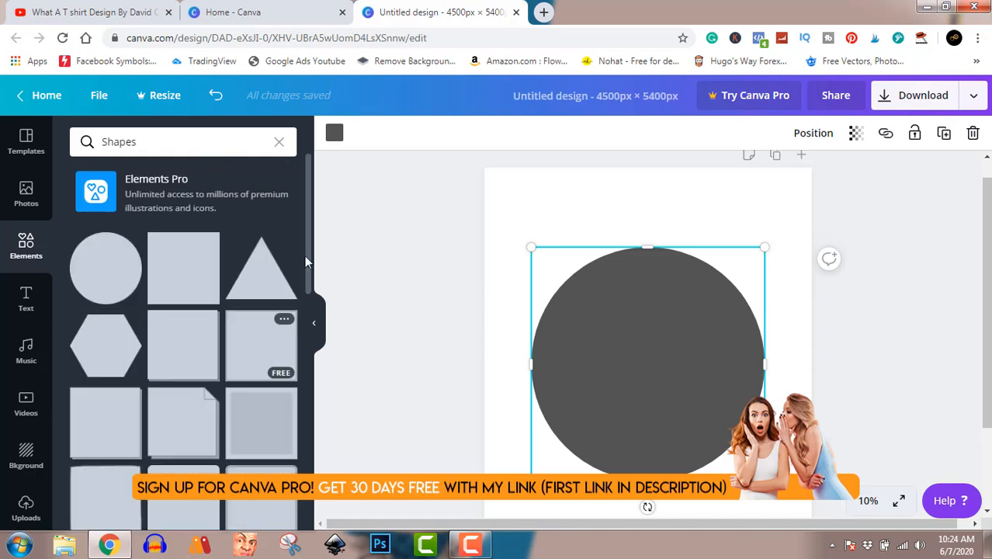
{"action": "left_click_drag", "start_coordinate": [308, 230], "coordinate": [307, 404]}
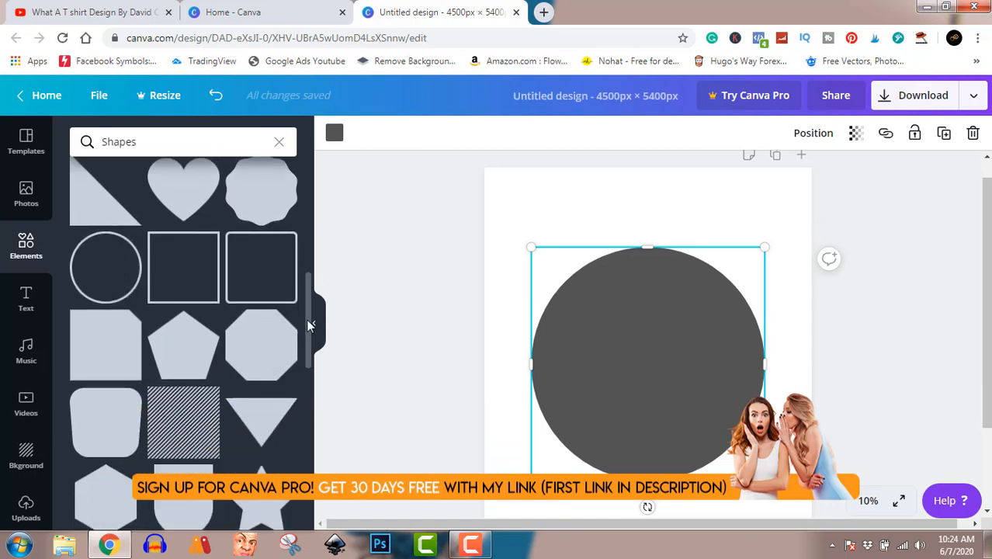
{"action": "mouse_move", "coordinate": [308, 322]}
{"action": "left_mouse_down"}
{"action": "mouse_move", "coordinate": [306, 456]}
{"action": "mouse_move", "coordinate": [313, 337]}
{"action": "left_mouse_up"}
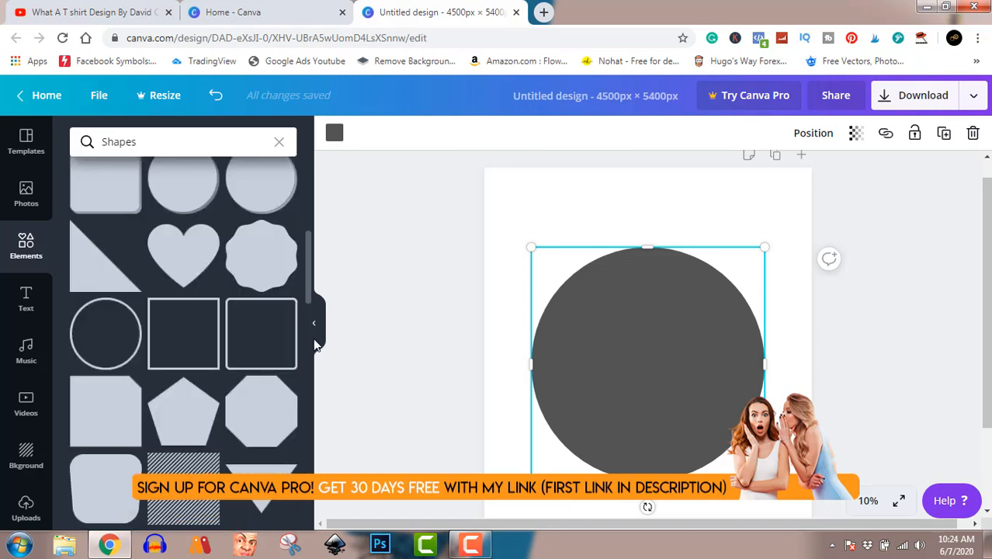
{"action": "left_click", "coordinate": [117, 332]}
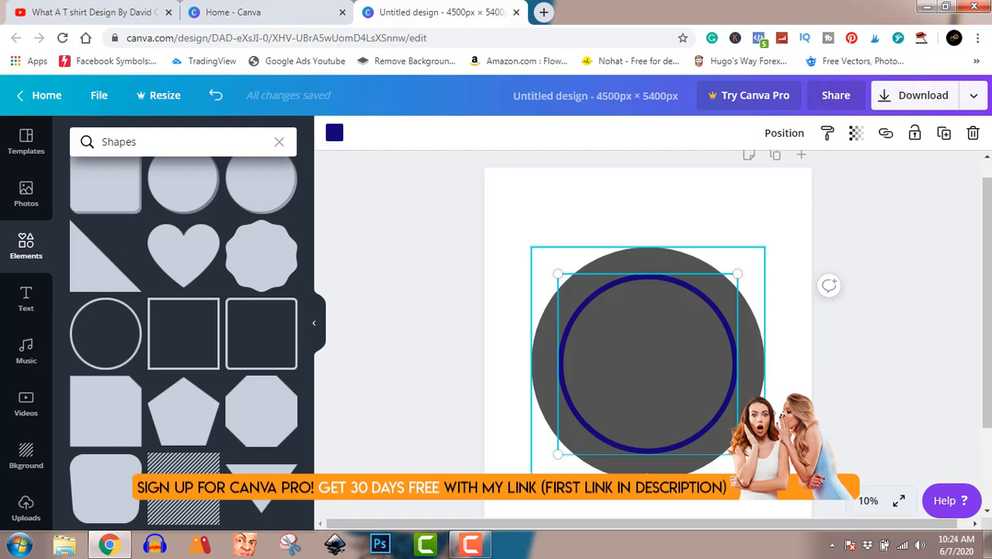
Step: Enlarge the circle outline to fit concentrically just inside the gray circle's edge and recolour it pink
{"action": "left_click_drag", "start_coordinate": [737, 454], "coordinate": [765, 480]}
{"action": "left_click_drag", "start_coordinate": [683, 354], "coordinate": [669, 337]}
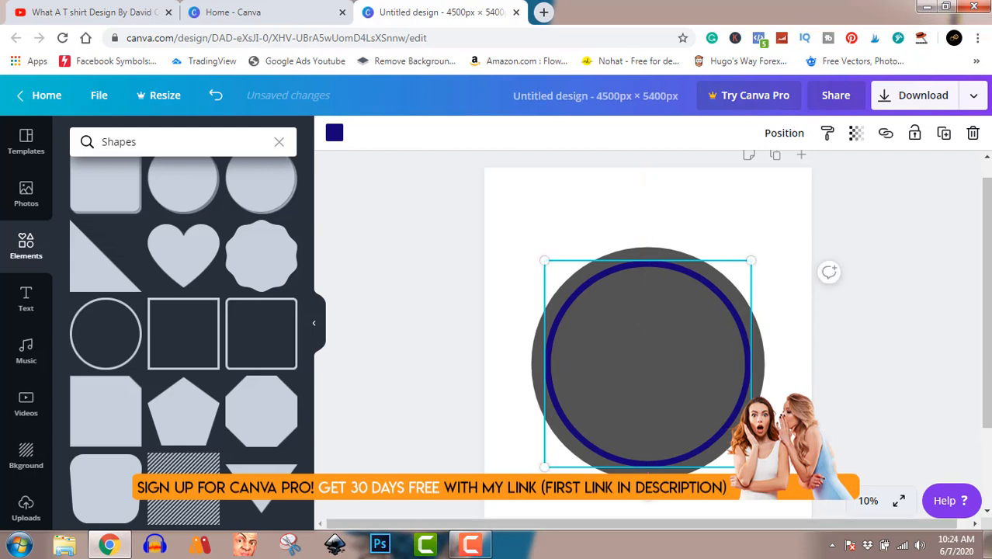
{"action": "left_click_drag", "start_coordinate": [751, 467], "coordinate": [764, 479]}
{"action": "left_click_drag", "start_coordinate": [686, 380], "coordinate": [681, 376]}
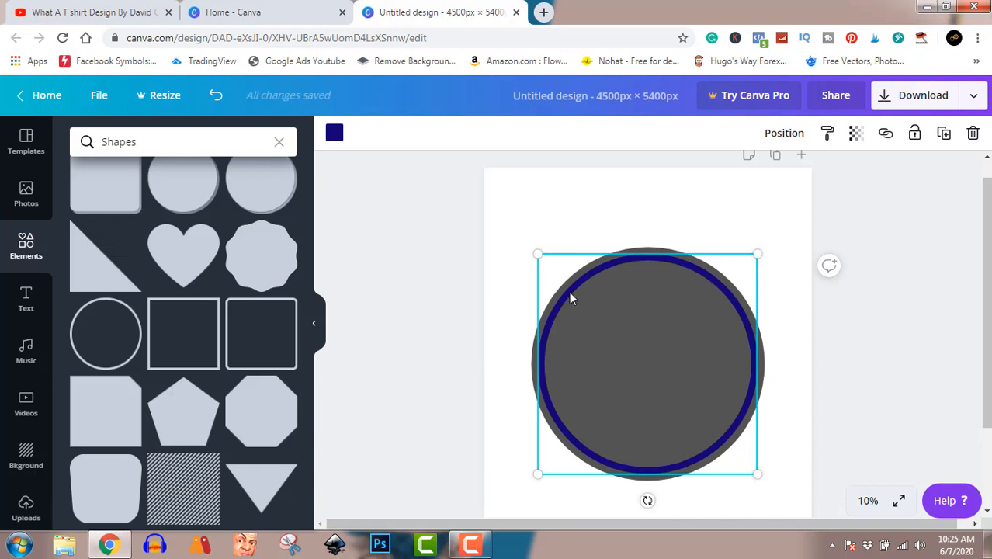
{"action": "left_click", "coordinate": [333, 135]}
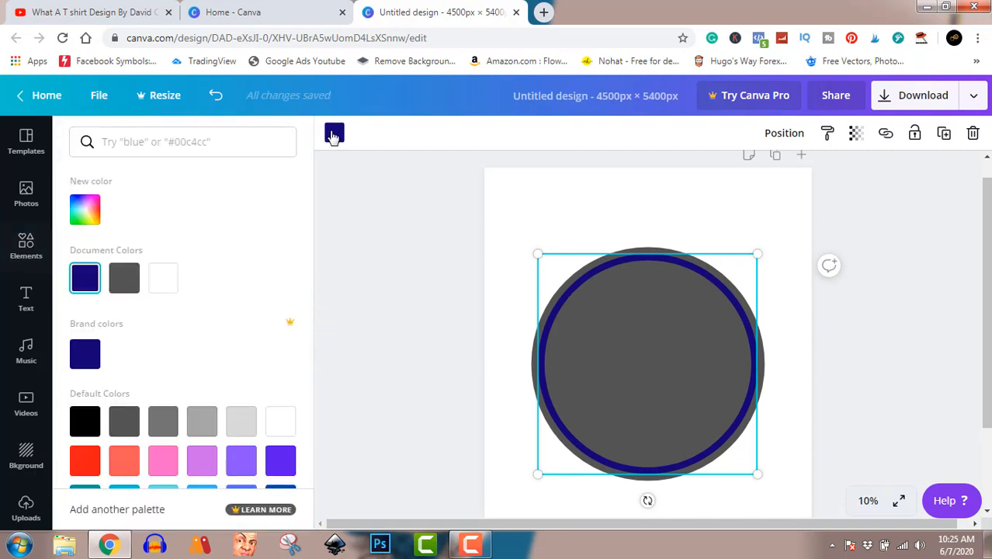
{"action": "left_click", "coordinate": [163, 473]}
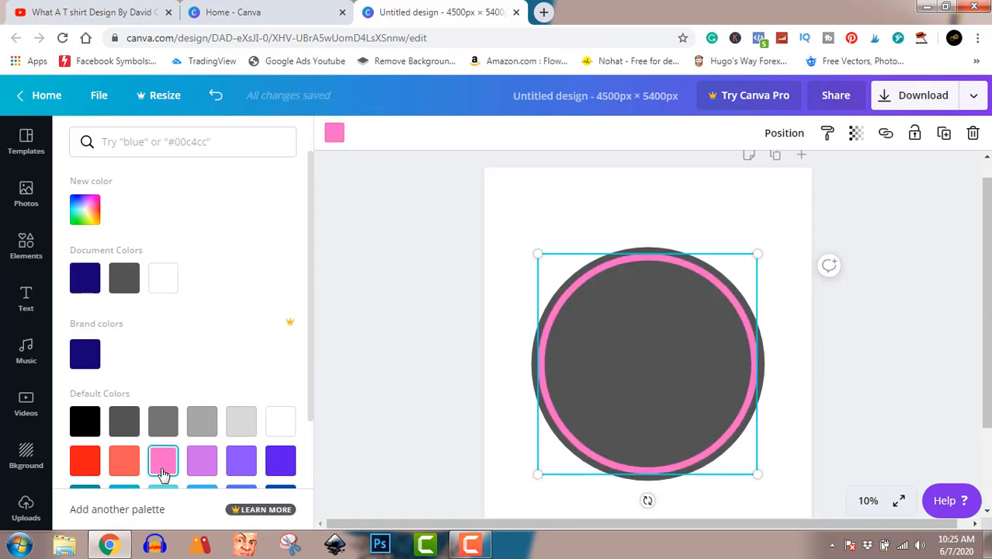
Step: Look through the trending photos, search the photo library for "cat", and review the cat photos
{"action": "left_click", "coordinate": [27, 198]}
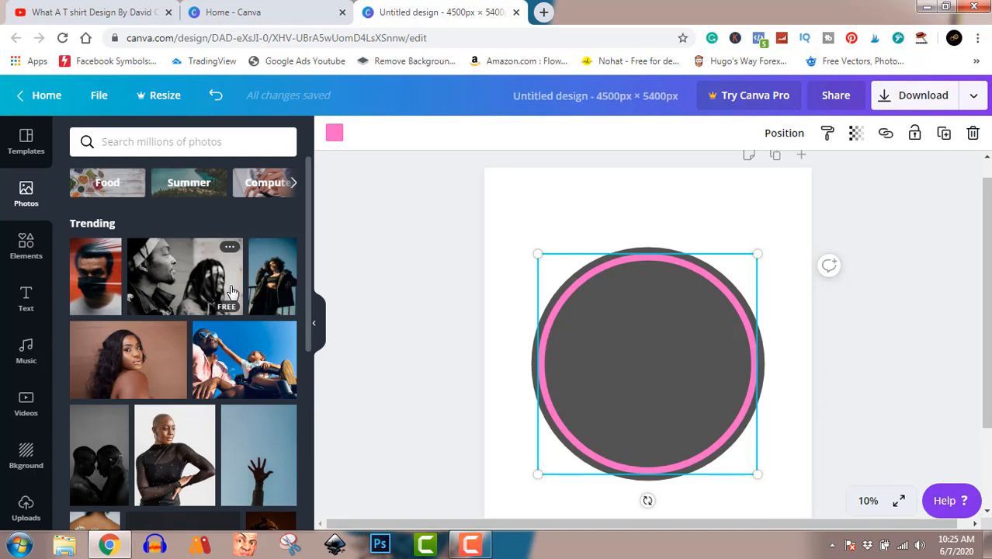
{"action": "scroll", "coordinate": [231, 291], "scroll_direction": "down", "scroll_amount": 8}
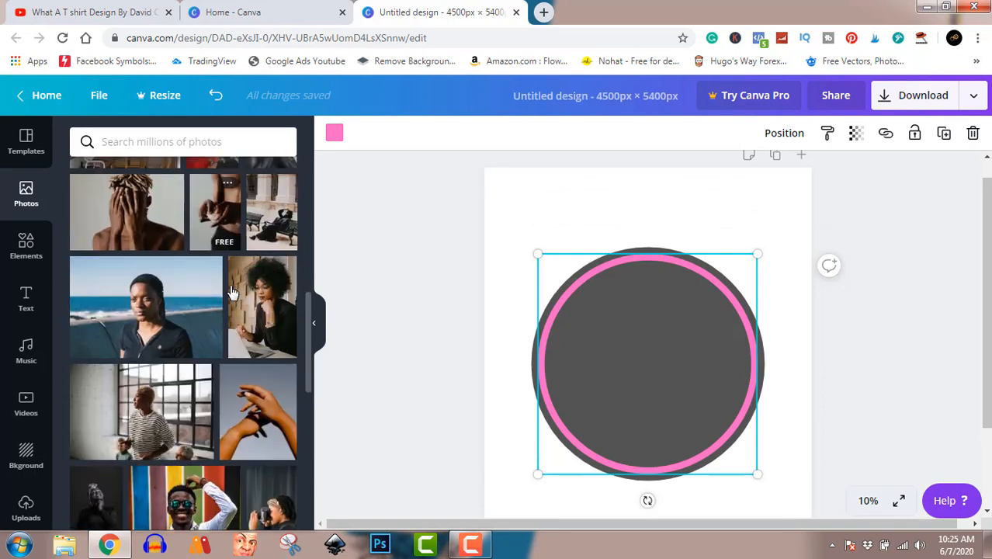
{"action": "scroll", "coordinate": [231, 291], "scroll_direction": "down", "scroll_amount": 3}
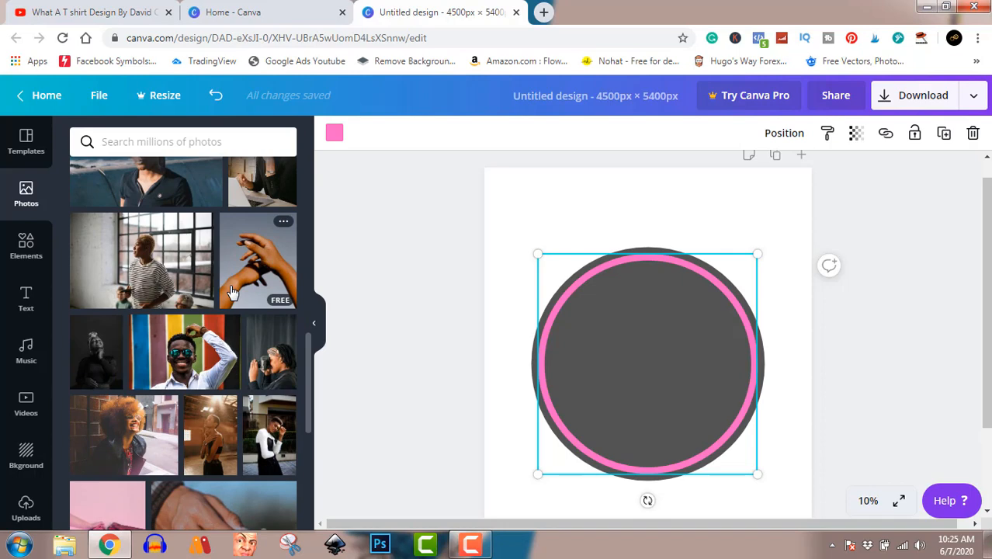
{"action": "scroll", "coordinate": [232, 291], "scroll_direction": "down", "scroll_amount": 8}
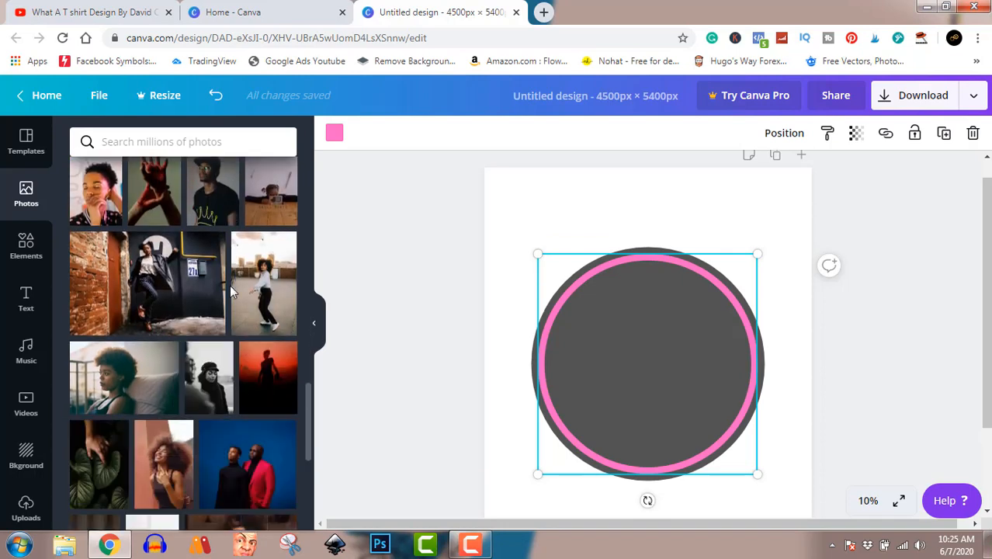
{"action": "scroll", "coordinate": [230, 285], "scroll_direction": "up", "scroll_amount": 15}
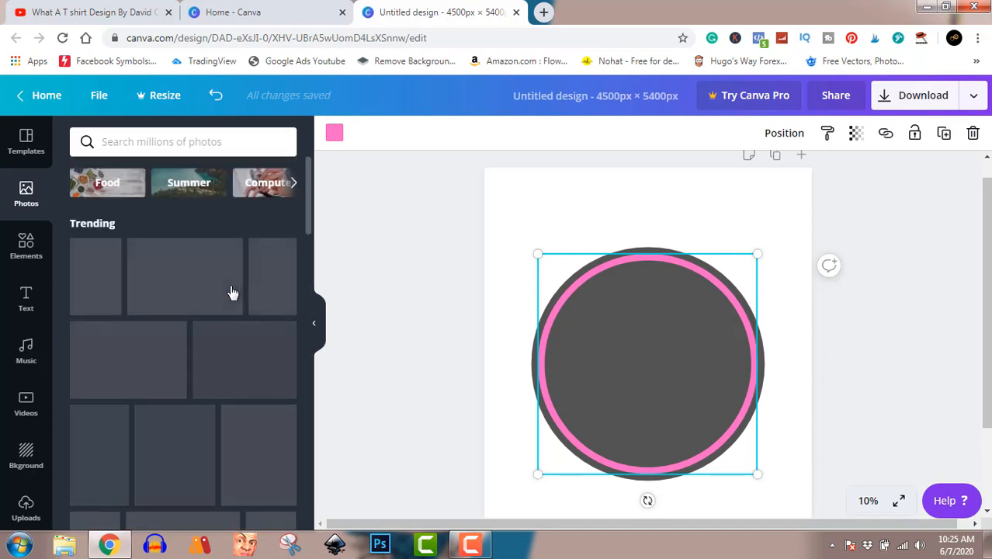
{"action": "left_click", "coordinate": [153, 142]}
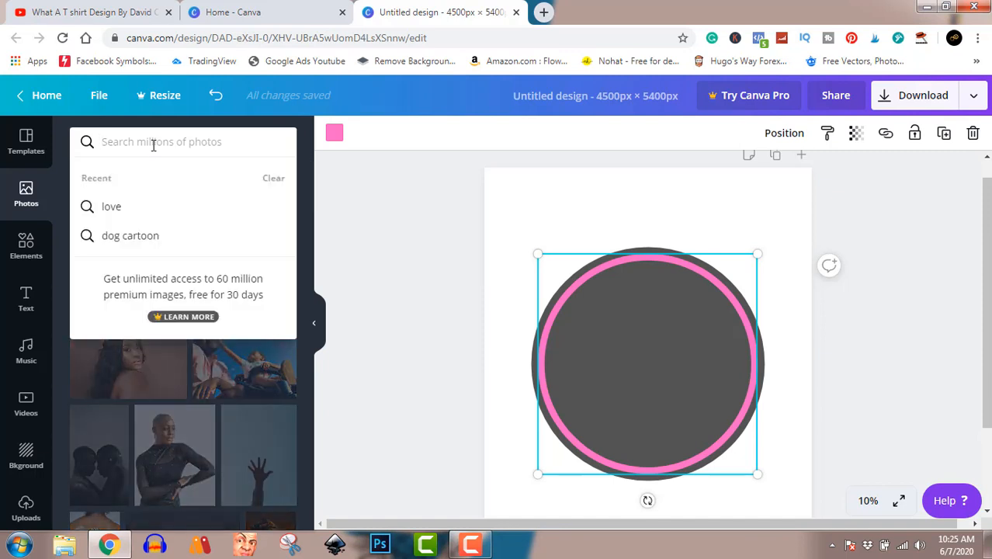
{"action": "type", "text": "ca"}
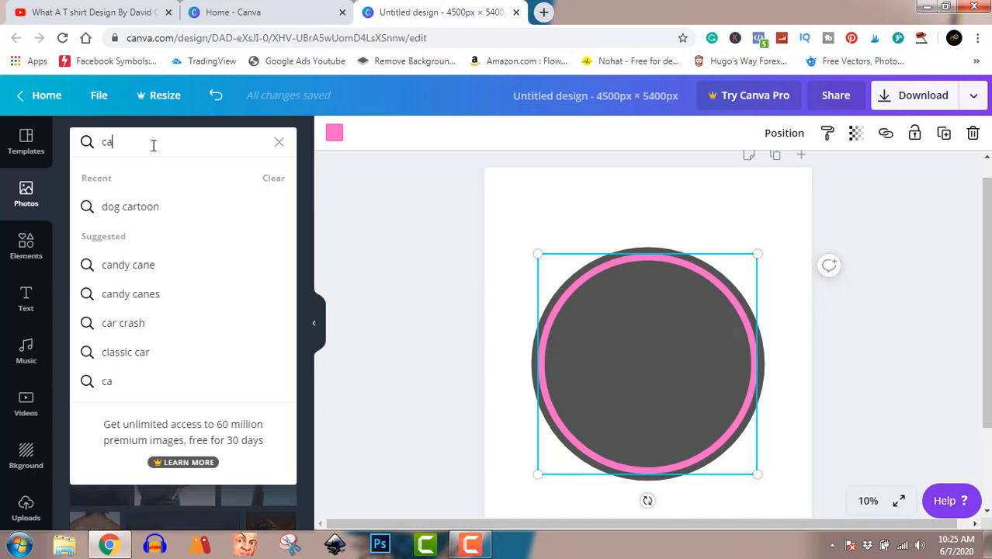
{"action": "type", "text": "t"}
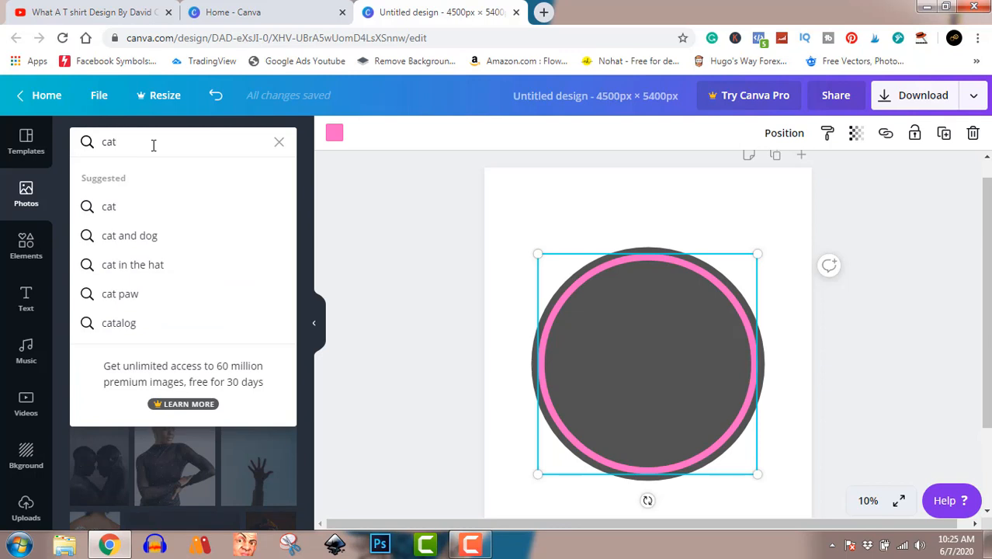
{"action": "key", "text": "Return"}
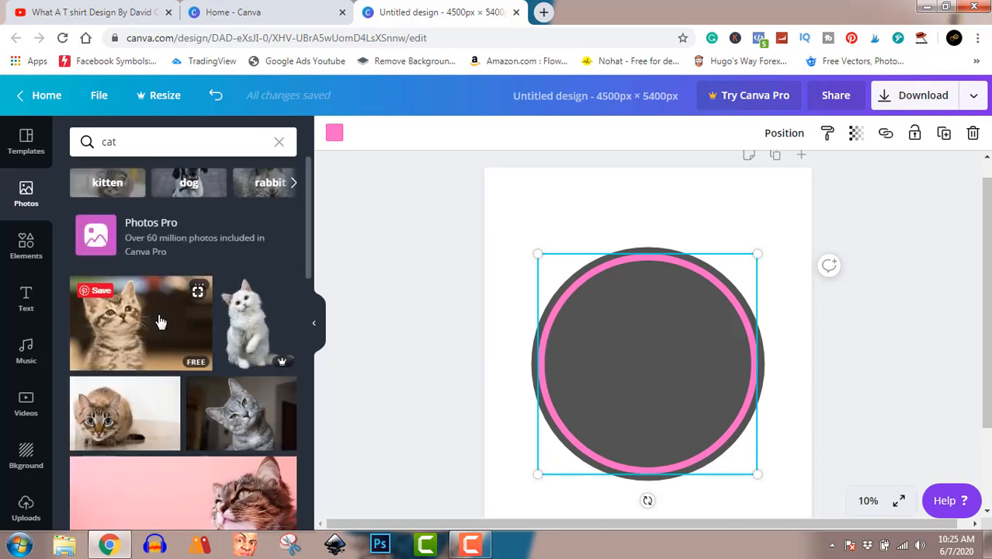
{"action": "scroll", "coordinate": [160, 322], "scroll_direction": "down", "scroll_amount": 3}
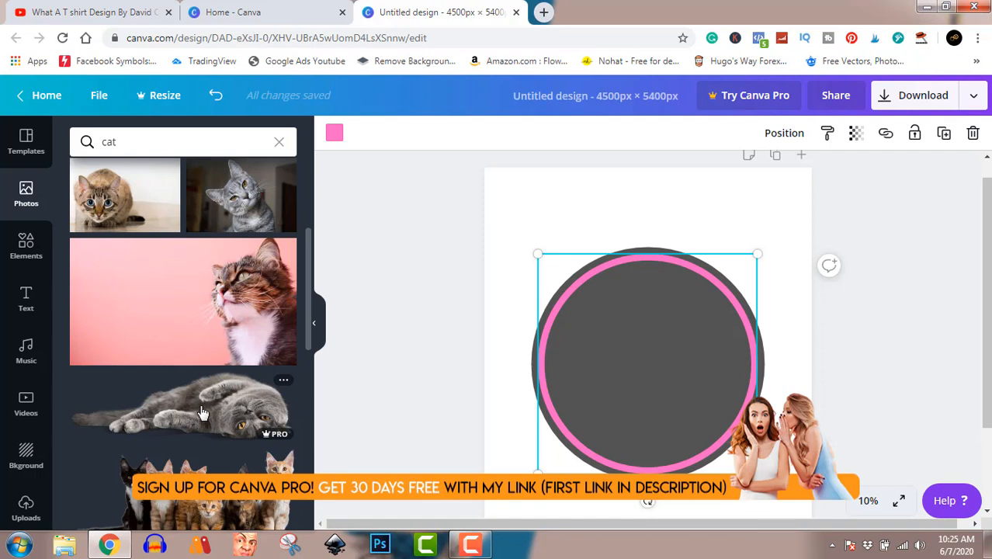
{"action": "scroll", "coordinate": [187, 415], "scroll_direction": "down", "scroll_amount": 3}
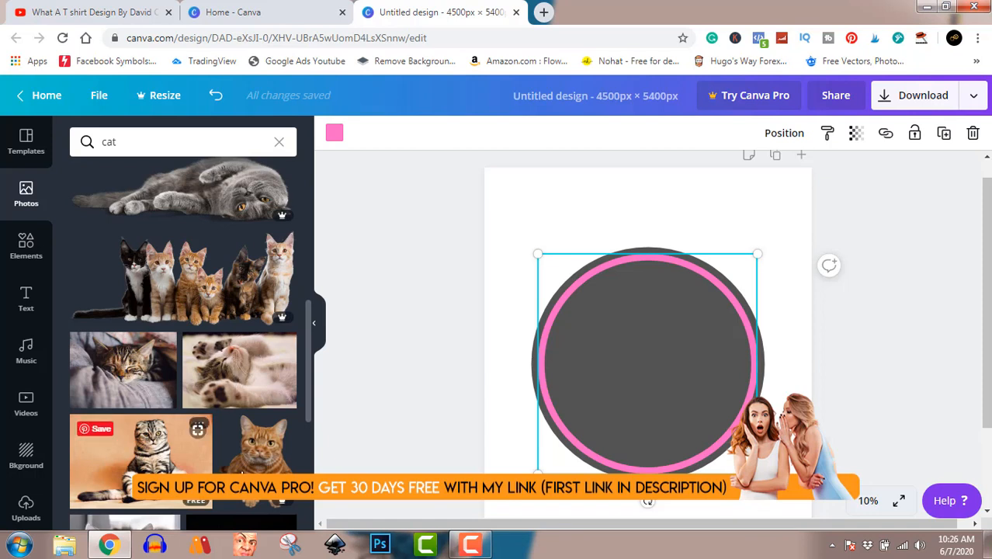
Step: Search the elements for "cat" and add the free smiling white-and-orange cat illustration to the page
{"action": "left_click", "coordinate": [27, 245]}
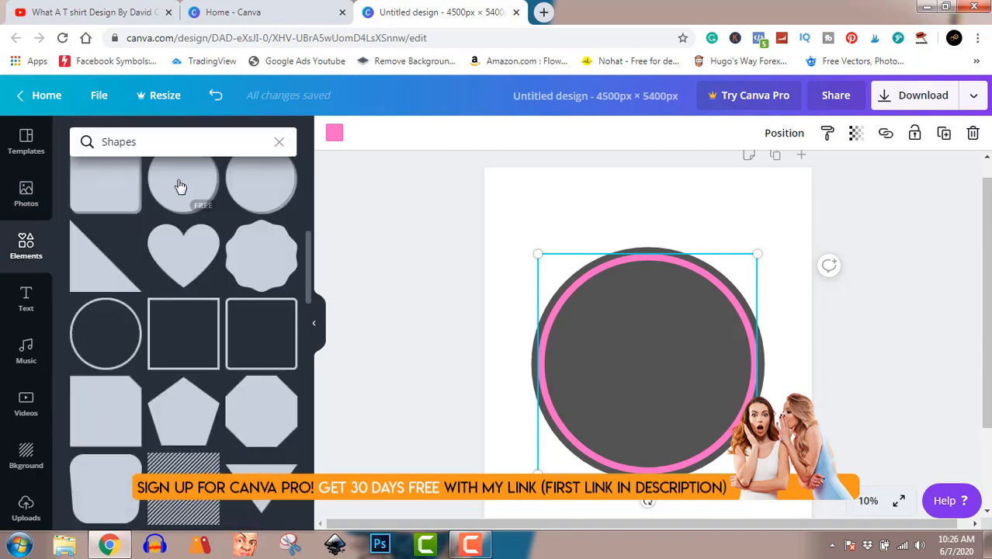
{"action": "left_click", "coordinate": [160, 141]}
{"action": "key", "text": "BackSpace"}
{"action": "key", "text": "BackSpace"}
{"action": "key", "text": "BackSpace"}
{"action": "key", "text": "BackSpace"}
{"action": "key", "text": "BackSpace"}
{"action": "key", "text": "BackSpace"}
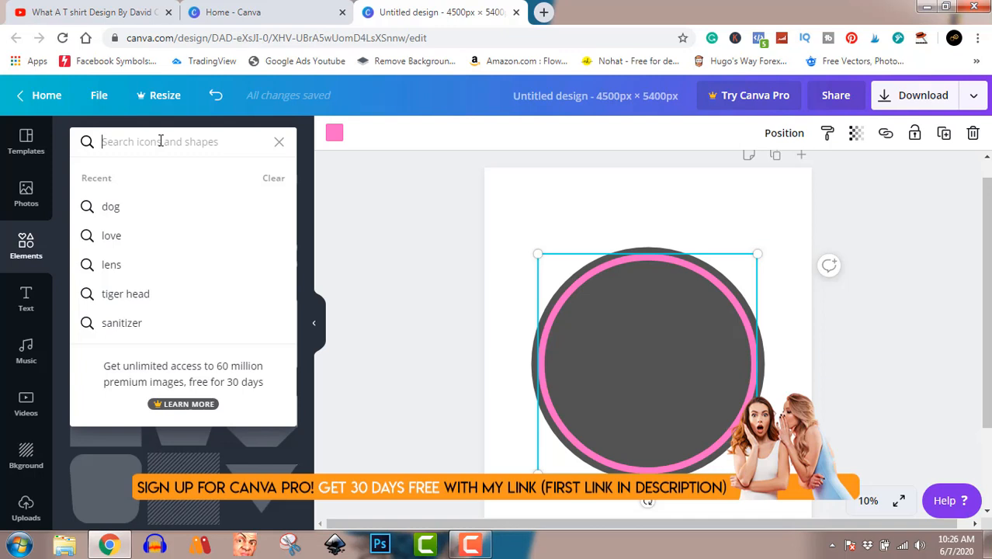
{"action": "type", "text": "cat"}
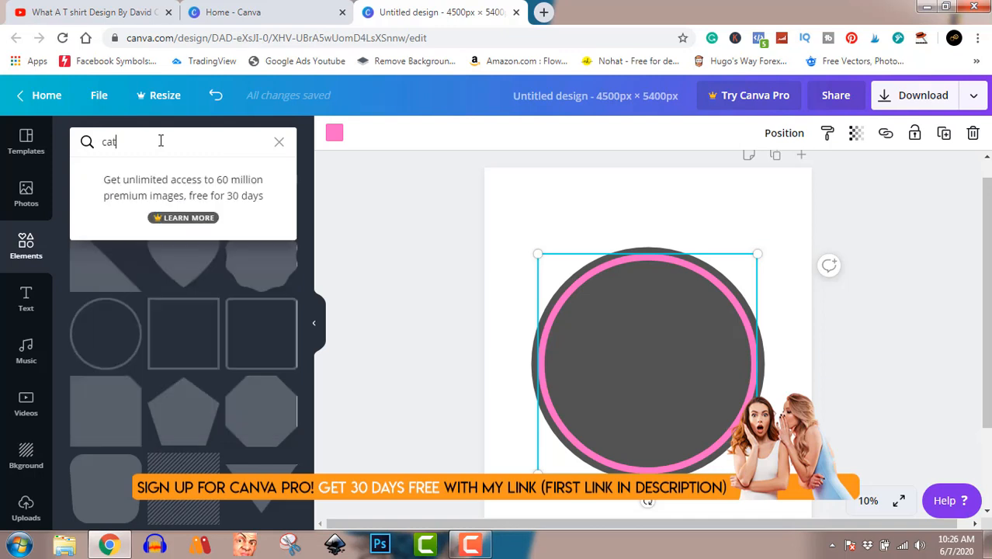
{"action": "key", "text": "Return"}
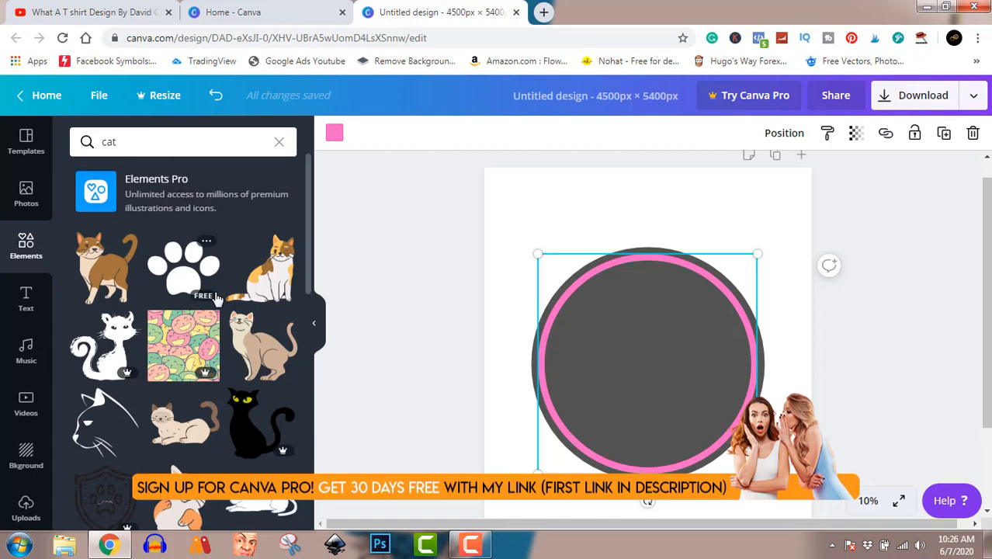
{"action": "scroll", "coordinate": [216, 297], "scroll_direction": "down", "scroll_amount": 2}
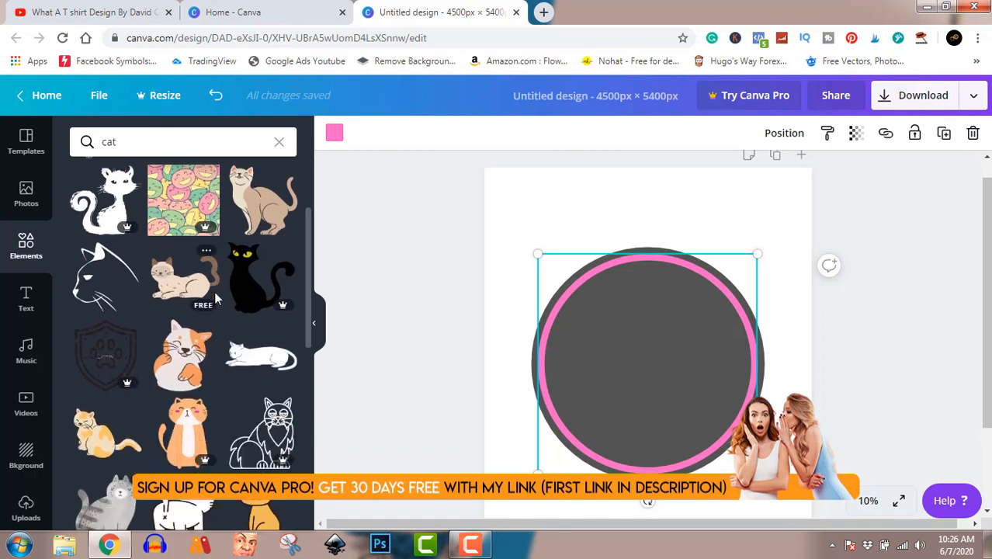
{"action": "left_click", "coordinate": [178, 371]}
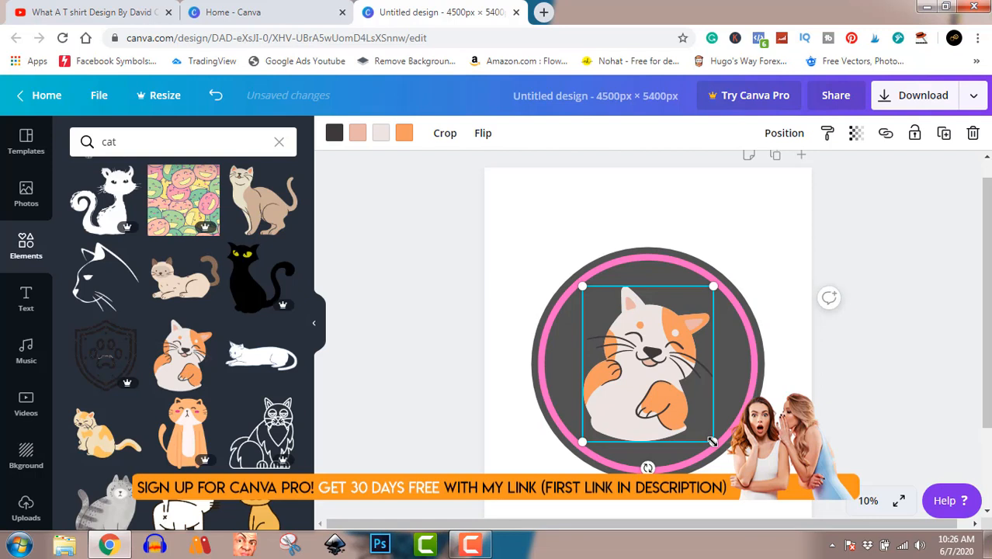
Step: Enlarge the cat illustration to about half the page width and shift it slightly so it sits inside the gray circle
{"action": "left_click_drag", "start_coordinate": [712, 441], "coordinate": [741, 474]}
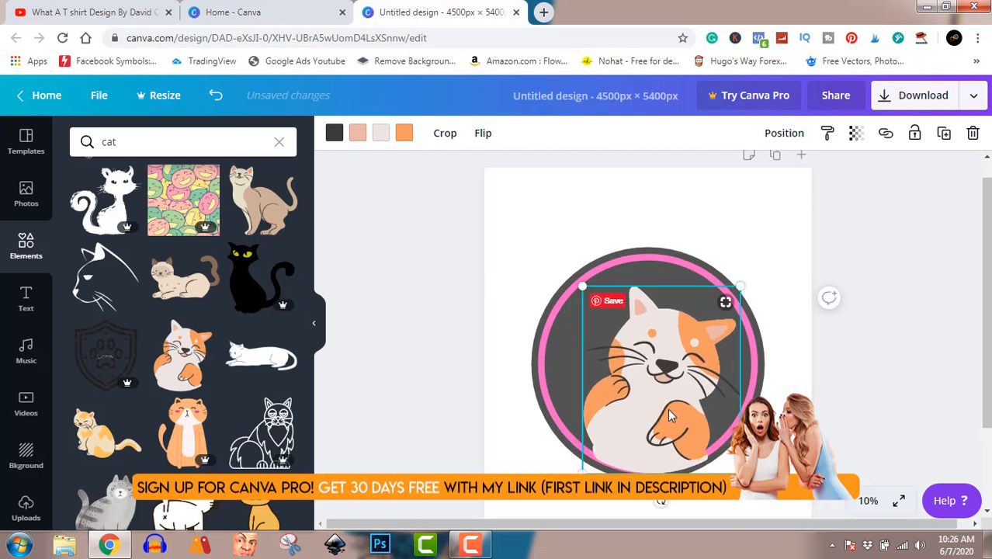
{"action": "left_click_drag", "start_coordinate": [671, 409], "coordinate": [666, 409]}
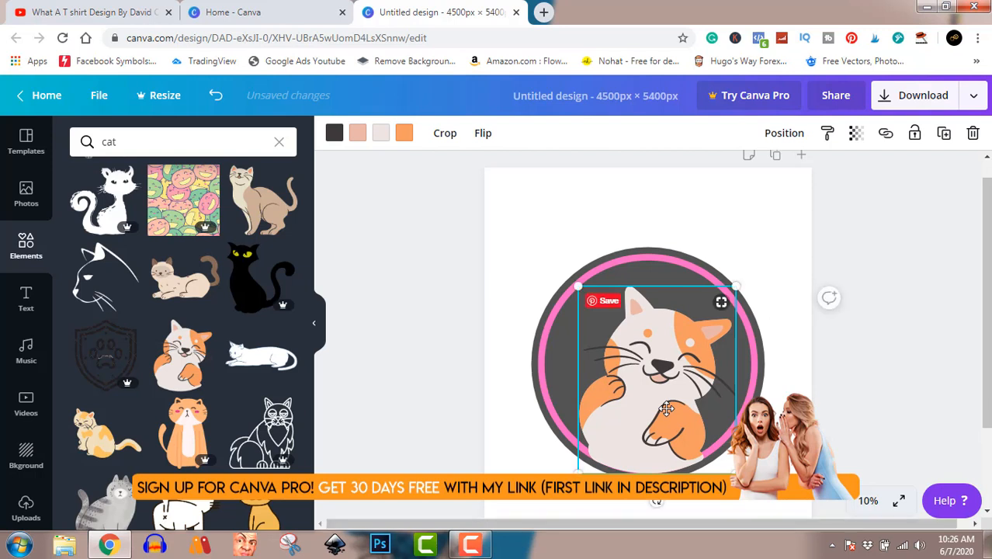
{"action": "left_click", "coordinate": [889, 357]}
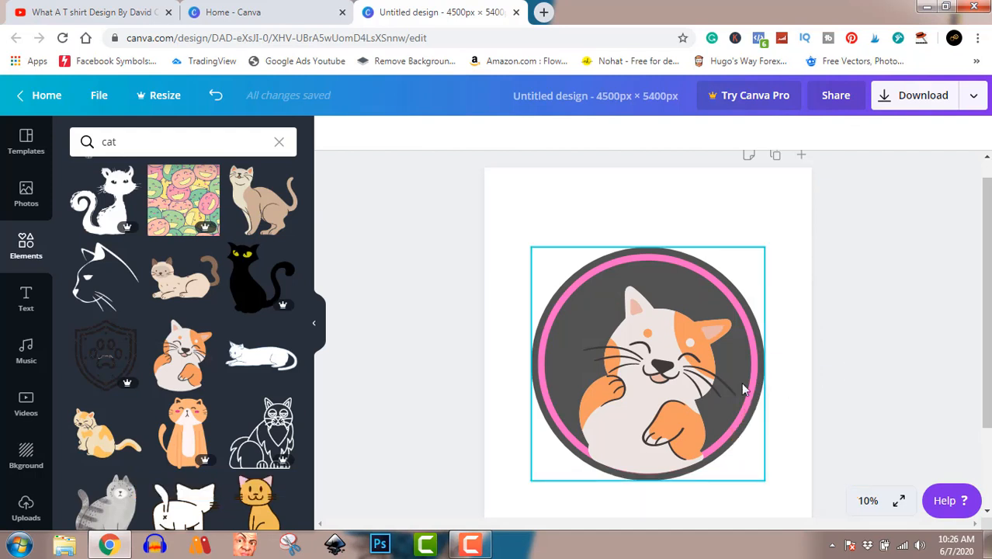
Step: Try sending the cat illustration to the back of the layer order, and undo that change
{"action": "left_click", "coordinate": [663, 380]}
{"action": "right_click", "coordinate": [664, 380]}
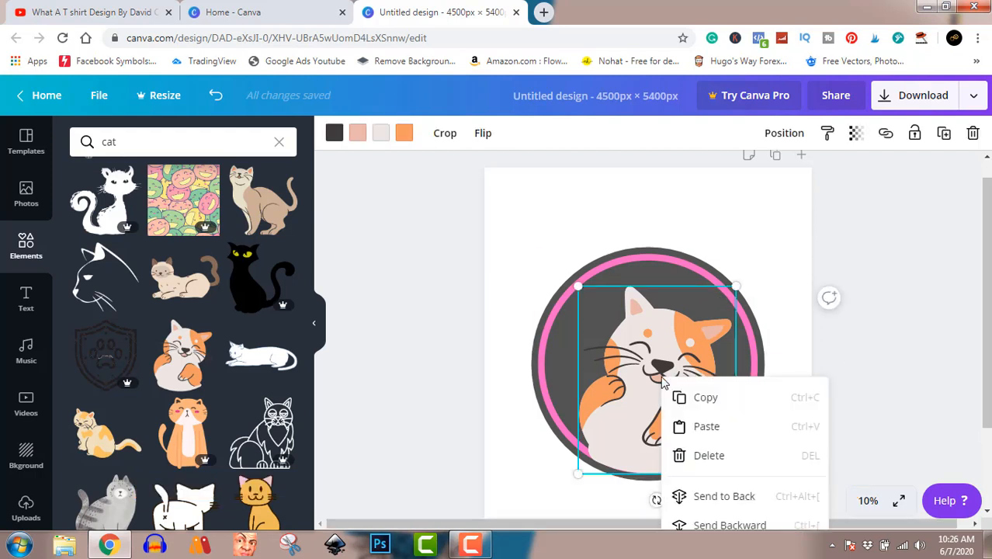
{"action": "left_click", "coordinate": [728, 498]}
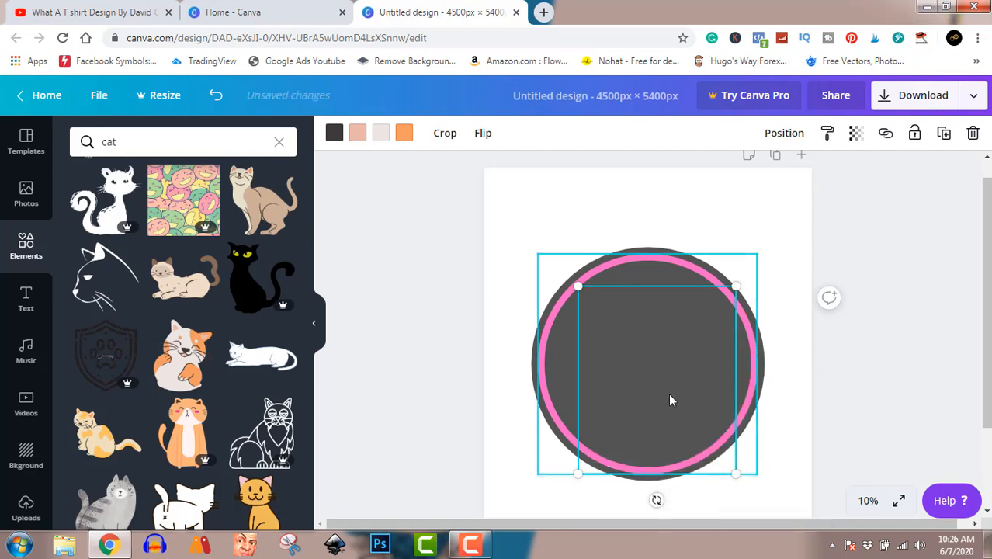
{"action": "key", "text": "ctrl+z"}
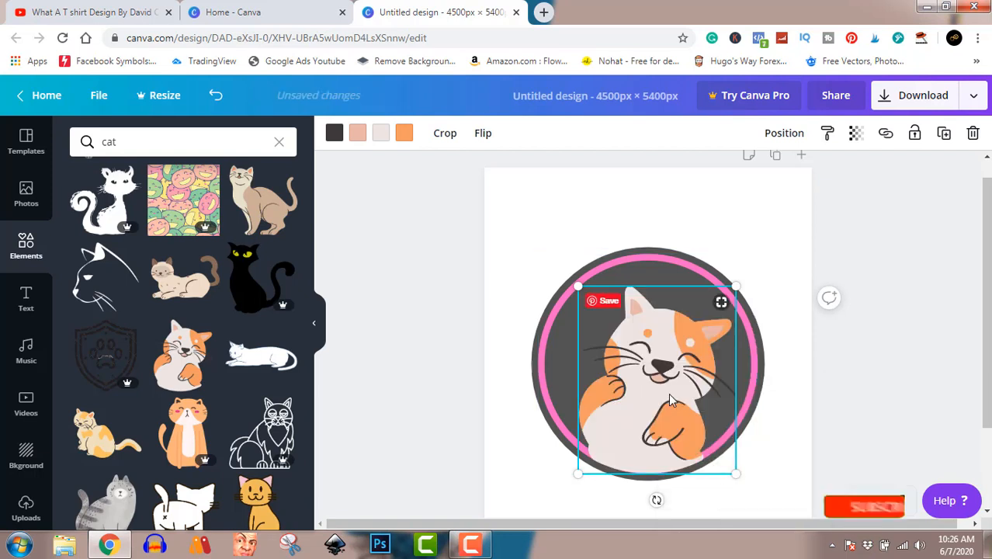
{"action": "right_click", "coordinate": [671, 399]}
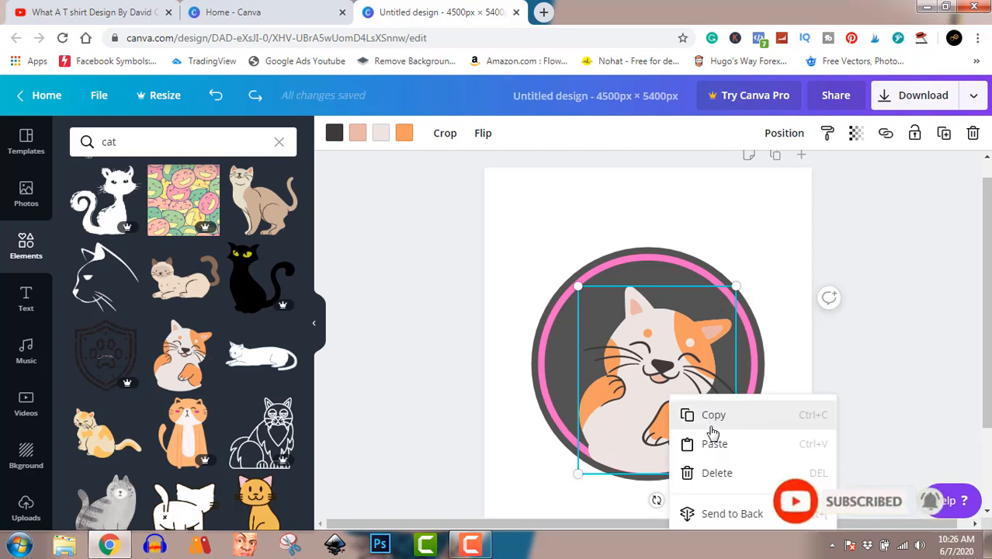
{"action": "left_click_drag", "start_coordinate": [987, 301], "coordinate": [989, 359]}
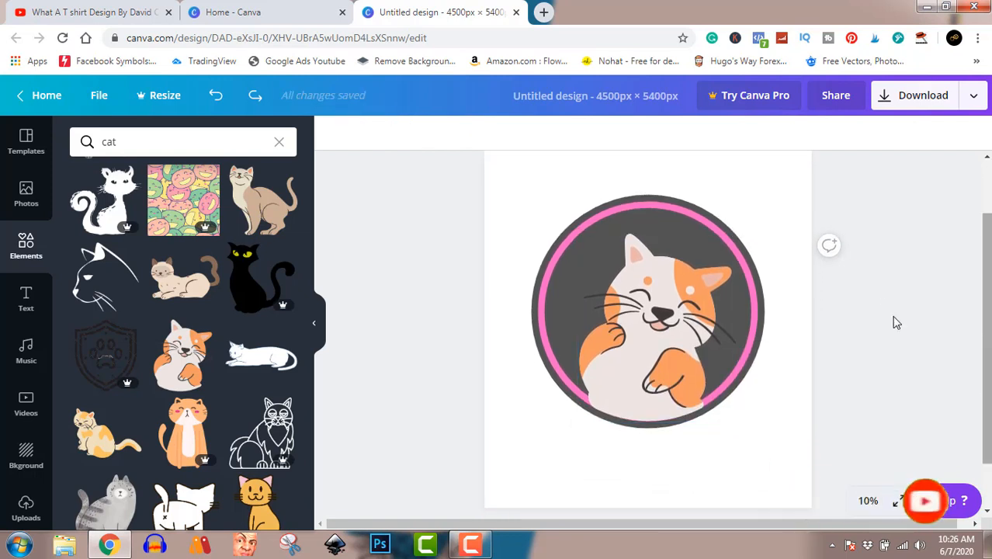
{"action": "left_click", "coordinate": [703, 332]}
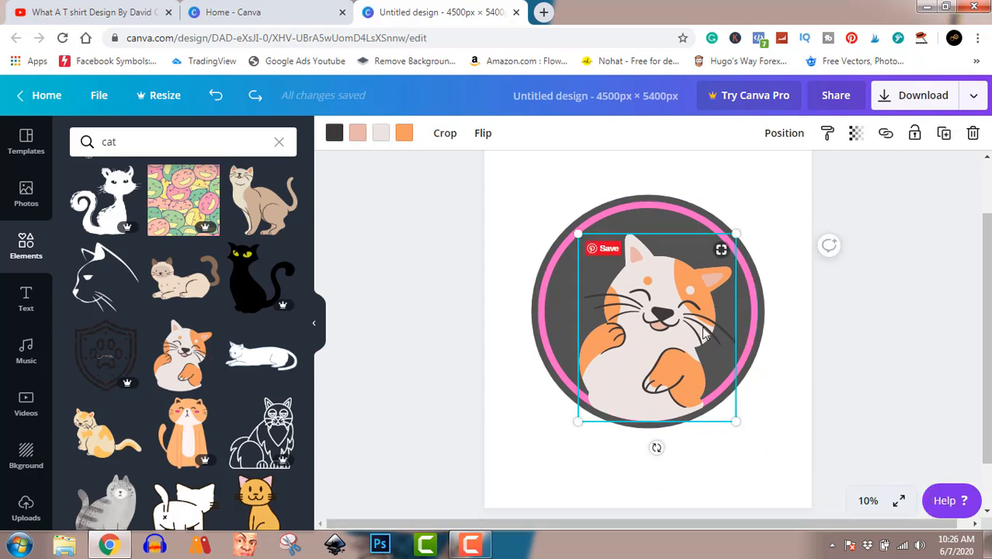
{"action": "right_click", "coordinate": [704, 332]}
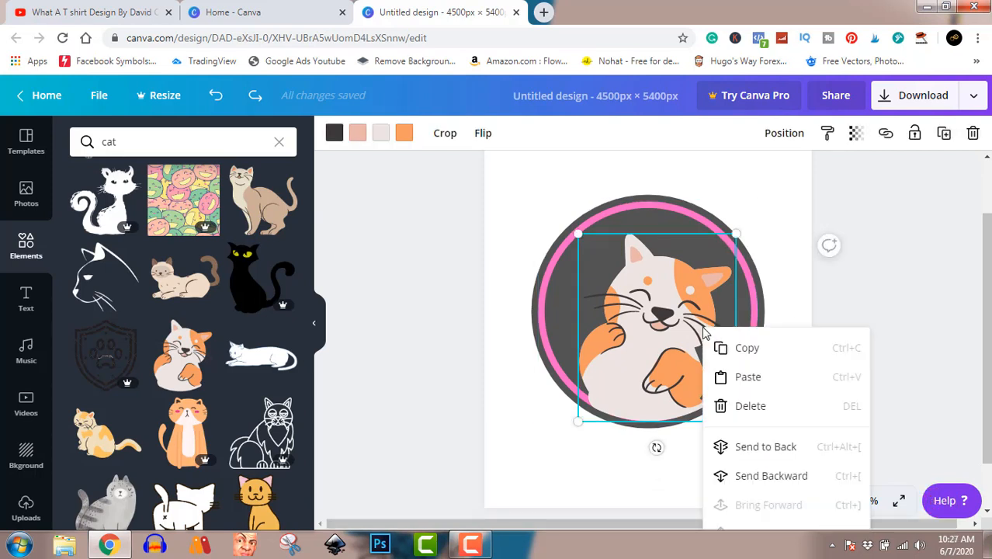
Step: Bring the pink ring forward so it is layered in front of the cat illustration
{"action": "left_click", "coordinate": [673, 207]}
{"action": "right_click", "coordinate": [673, 207]}
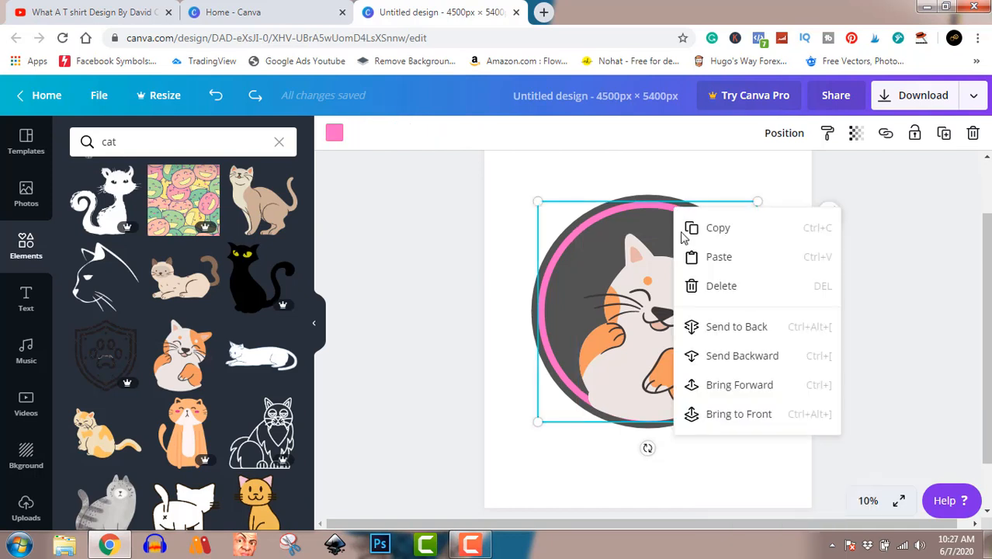
{"action": "left_click", "coordinate": [723, 385]}
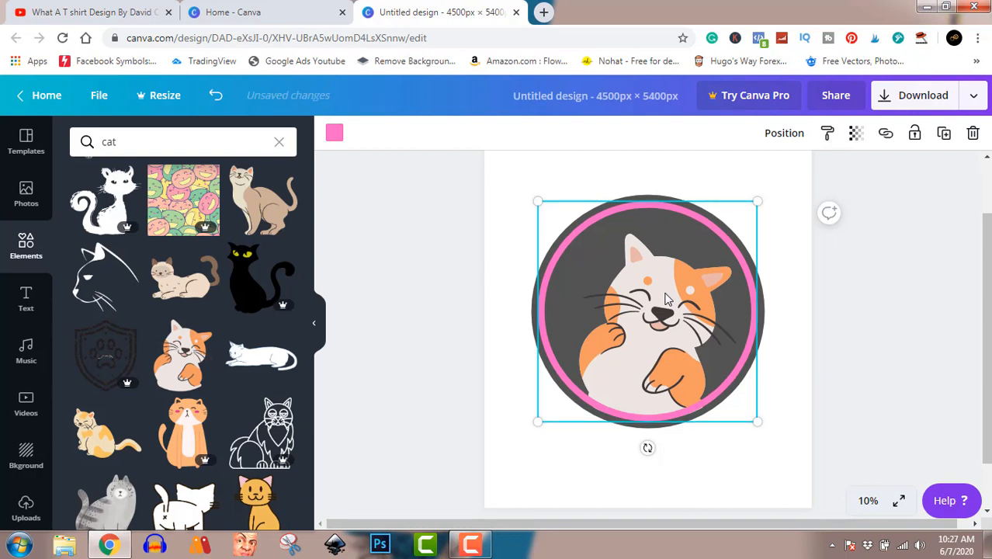
{"action": "left_click_drag", "start_coordinate": [665, 298], "coordinate": [681, 327]}
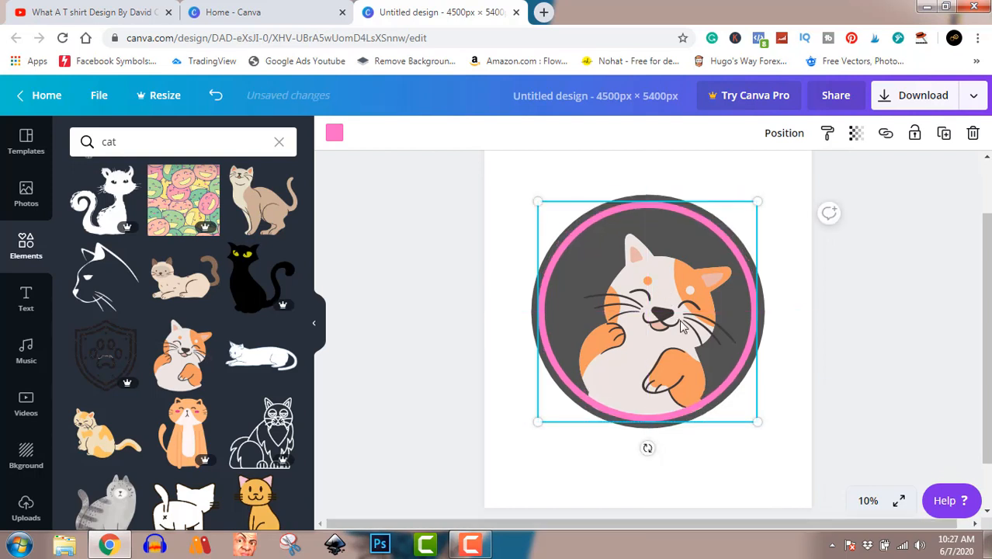
{"action": "left_click", "coordinate": [807, 292]}
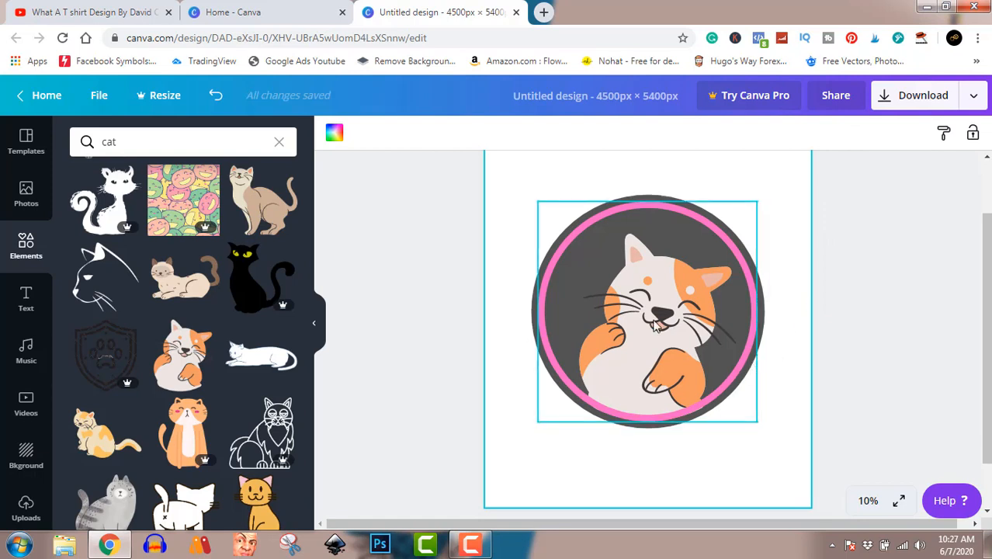
Step: Move the pink ring away from the gray circle and return it to its centred position around the cat
{"action": "left_click", "coordinate": [656, 323]}
{"action": "left_click_drag", "start_coordinate": [655, 322], "coordinate": [634, 316]}
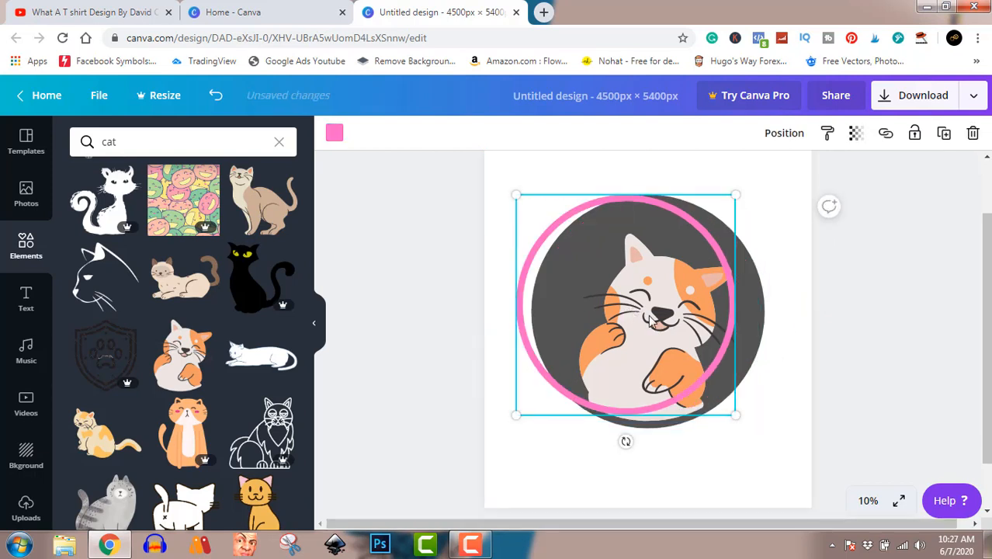
{"action": "left_click", "coordinate": [745, 372]}
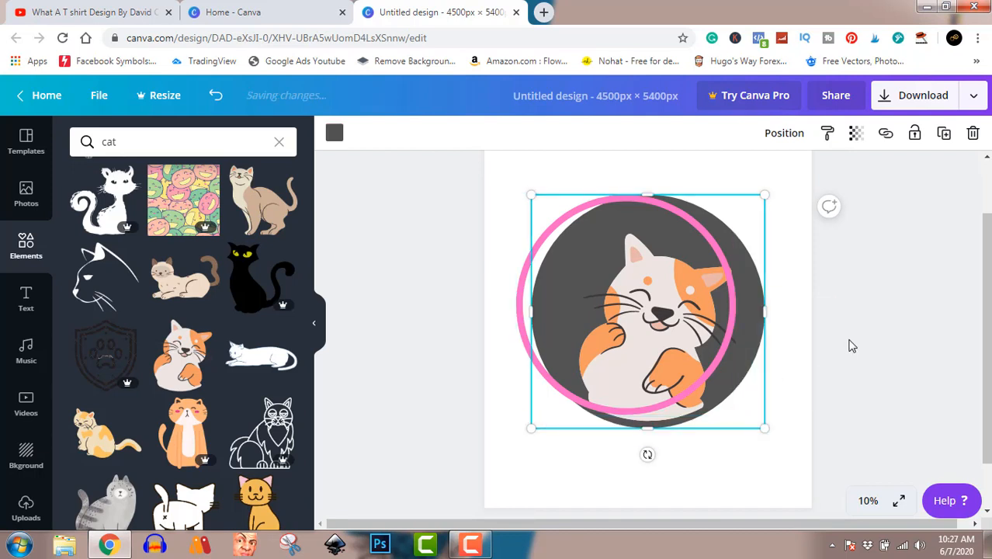
{"action": "left_click", "coordinate": [851, 346]}
{"action": "left_click", "coordinate": [708, 410]}
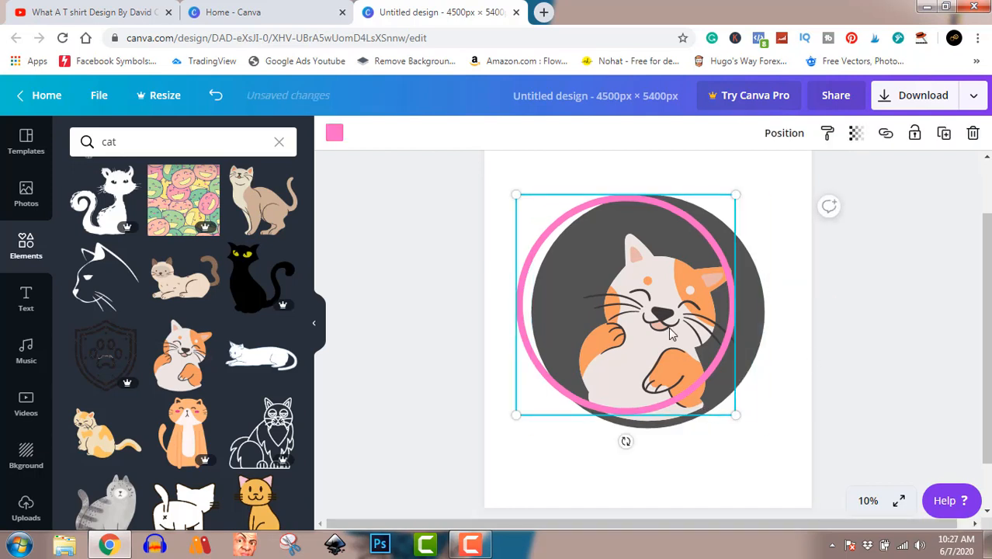
{"action": "left_click_drag", "start_coordinate": [668, 327], "coordinate": [602, 309]}
{"action": "left_click", "coordinate": [602, 309]}
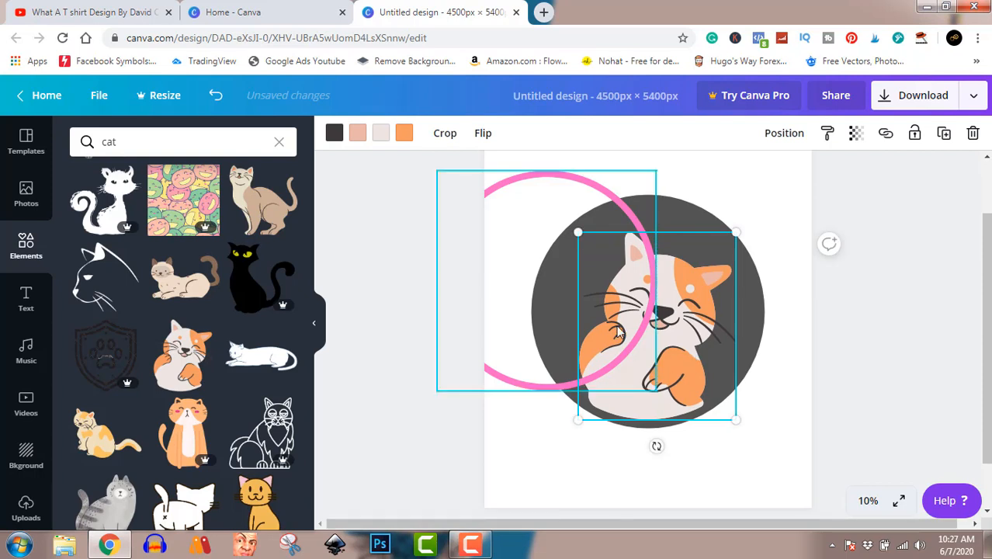
{"action": "left_click", "coordinate": [611, 323]}
{"action": "left_click_drag", "start_coordinate": [591, 255], "coordinate": [652, 280]}
{"action": "left_click", "coordinate": [888, 299]}
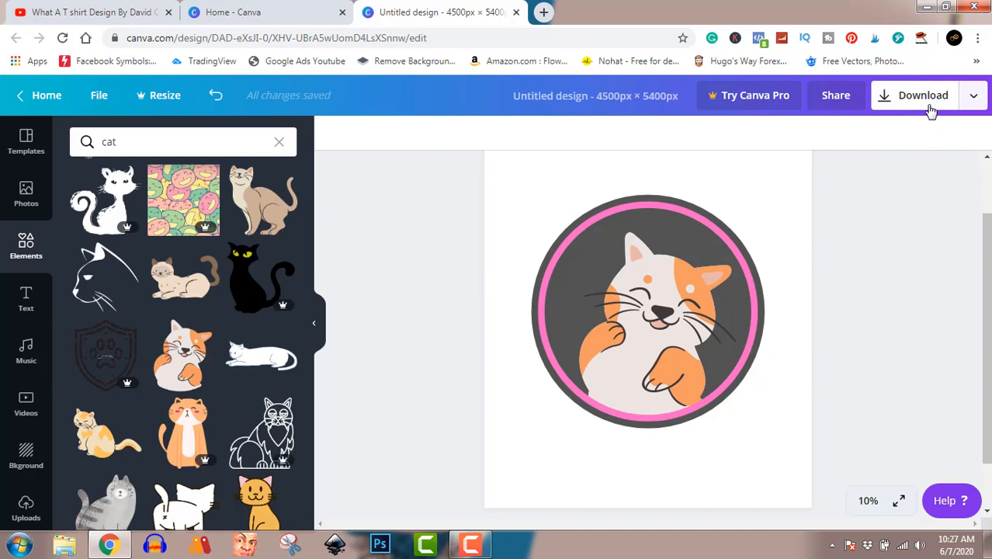
Step: Try enabling a transparent background for the download, and download the design as a 4500 × 5400 px PNG
{"action": "left_click", "coordinate": [929, 103]}
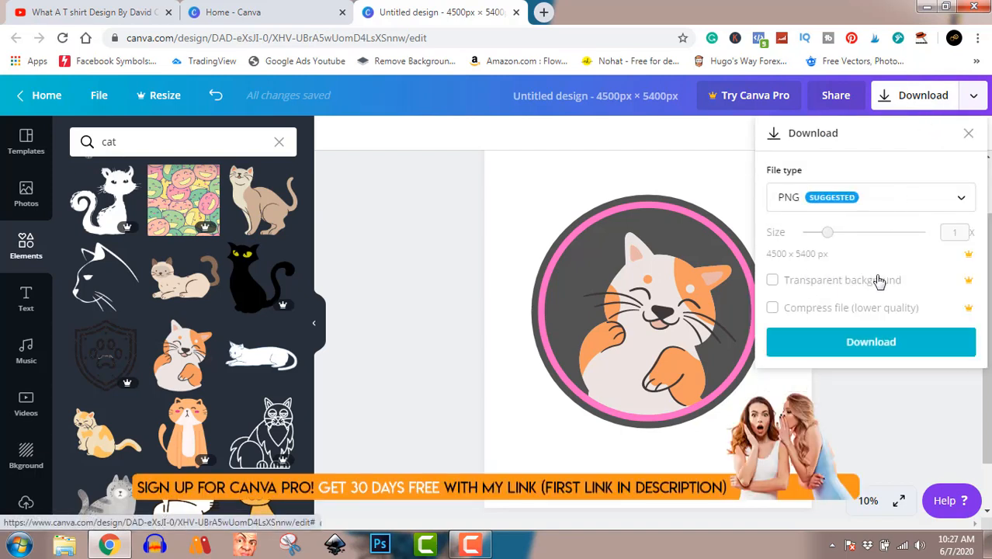
{"action": "left_click", "coordinate": [773, 283]}
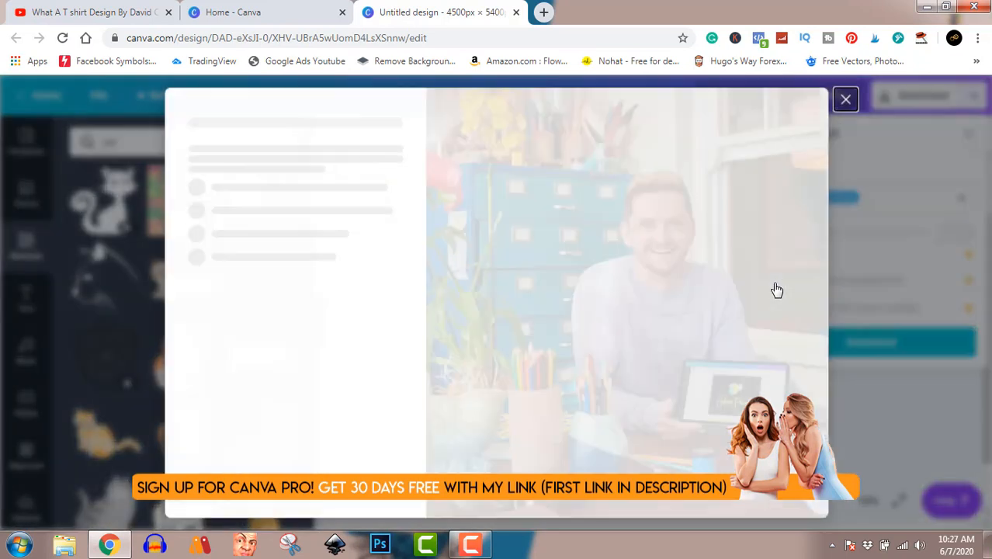
{"action": "left_click", "coordinate": [844, 101]}
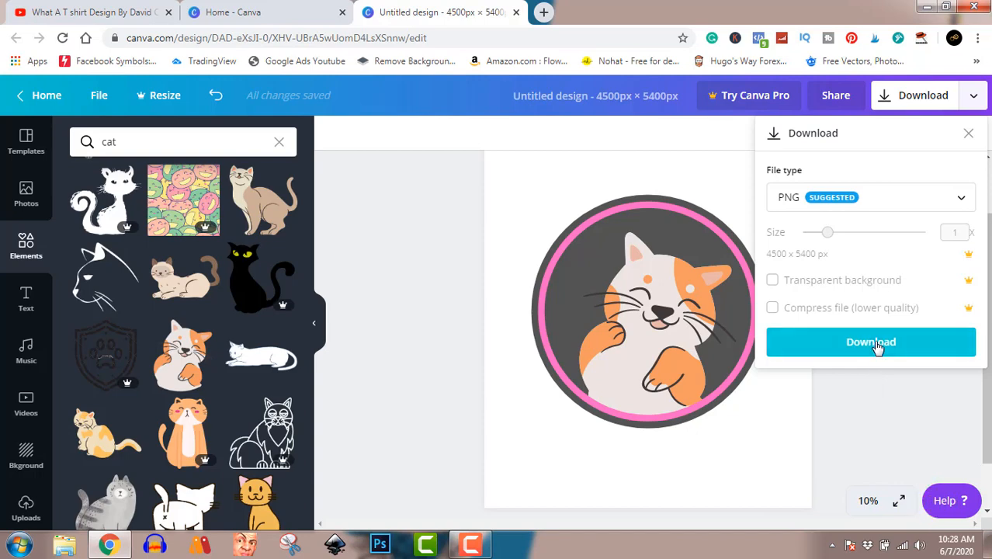
{"action": "left_click", "coordinate": [877, 344]}
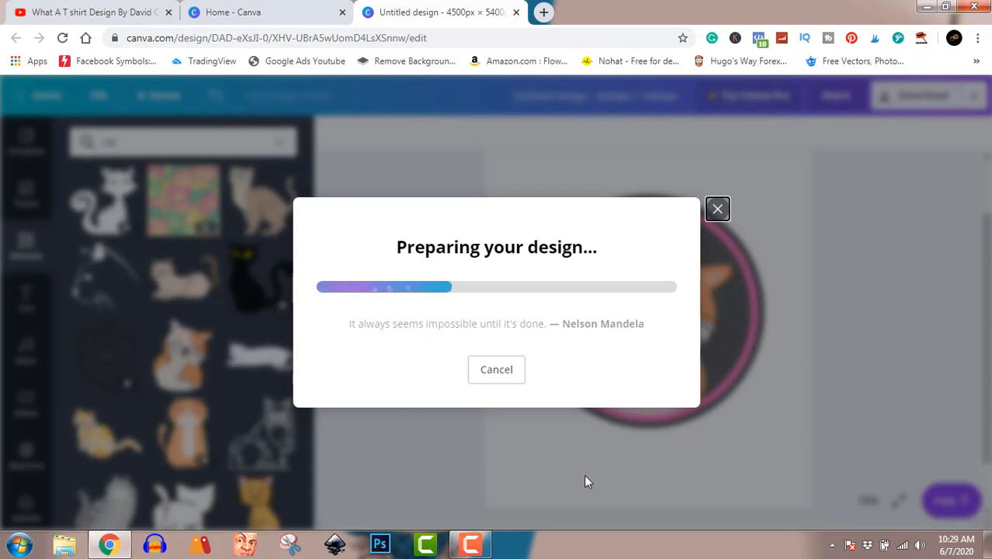
{"action": "left_click", "coordinate": [471, 544]}
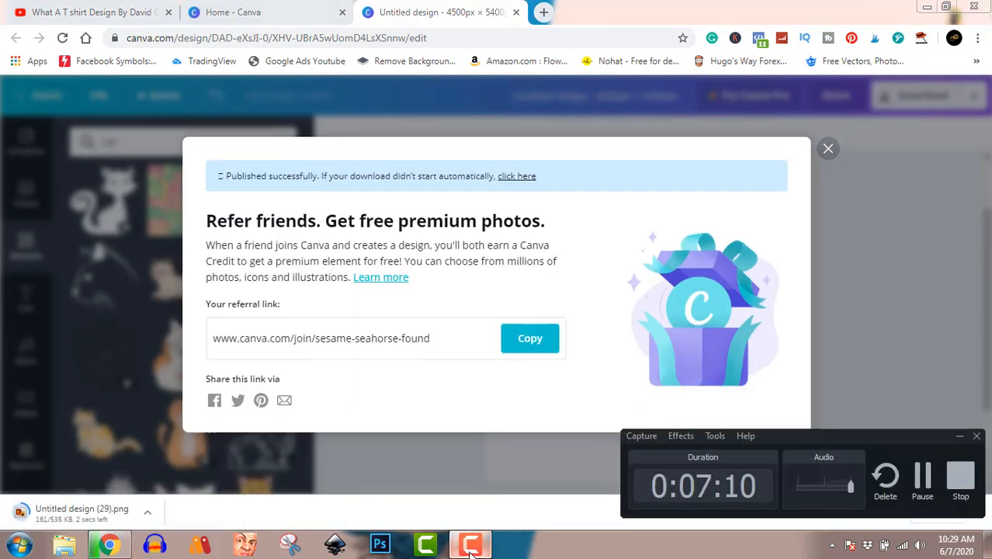
{"action": "left_click", "coordinate": [470, 545]}
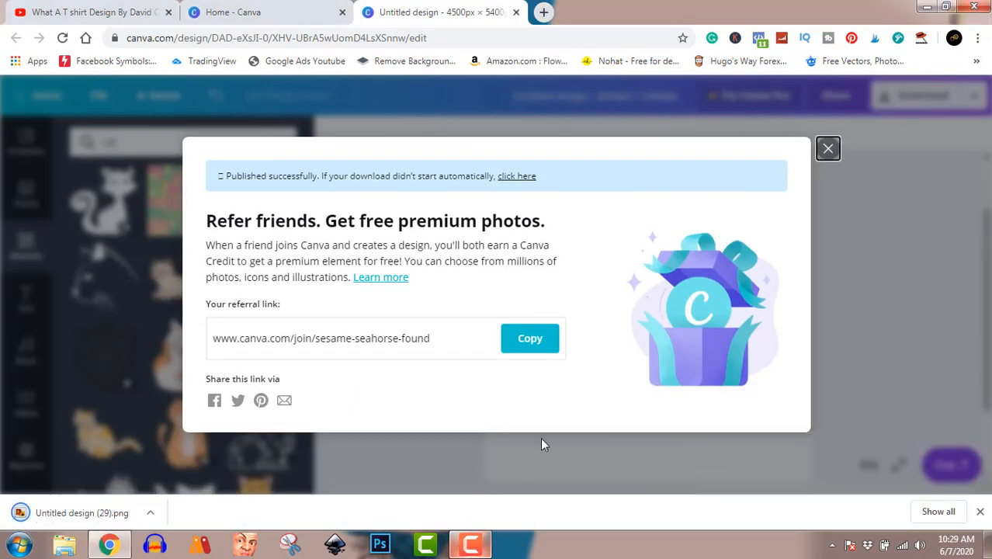
{"action": "left_click", "coordinate": [828, 149]}
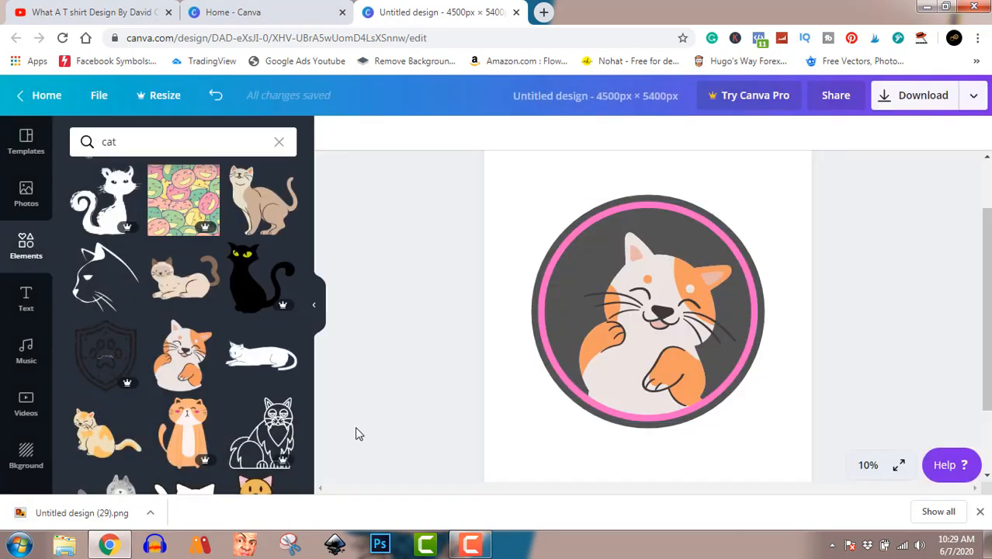
Step: Show the downloaded Untitled design (29) PNG in its folder and view the image in Windows Photo Viewer
{"action": "left_click", "coordinate": [151, 514]}
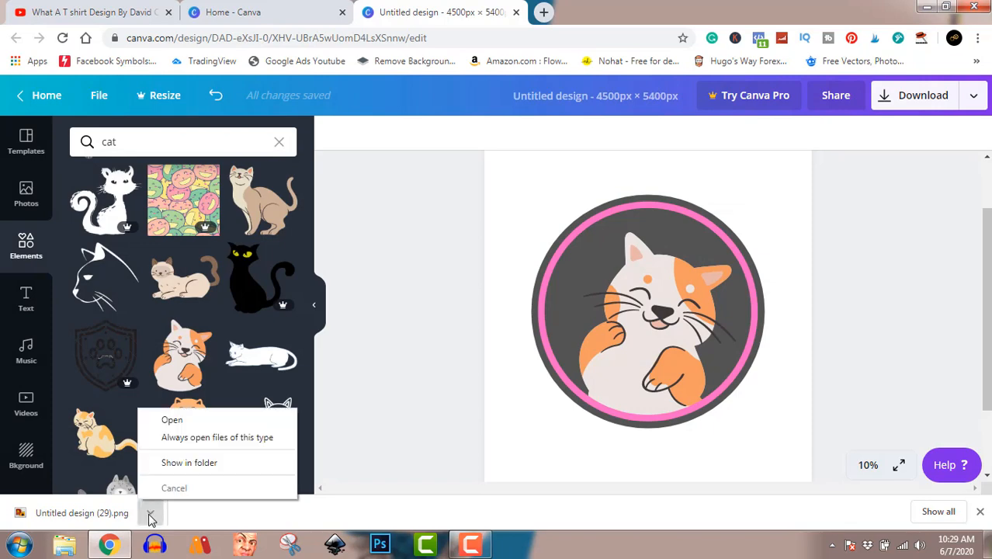
{"action": "left_click", "coordinate": [180, 463]}
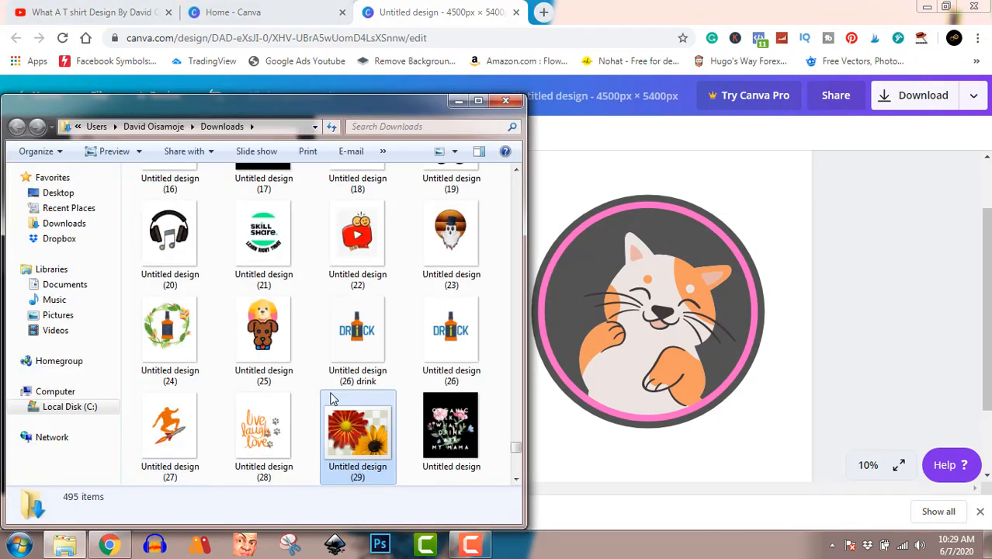
{"action": "double_click", "coordinate": [363, 432]}
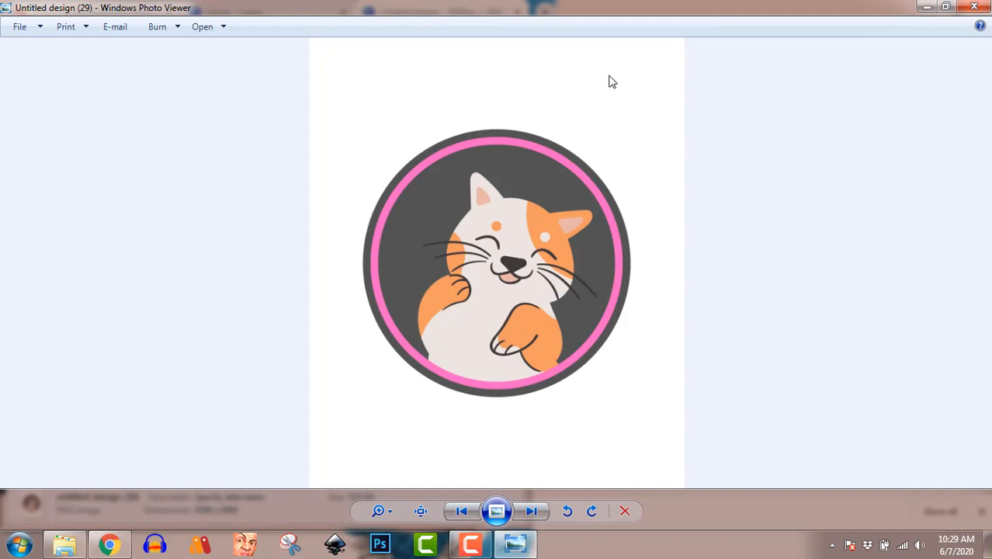
{"action": "left_click", "coordinate": [973, 7]}
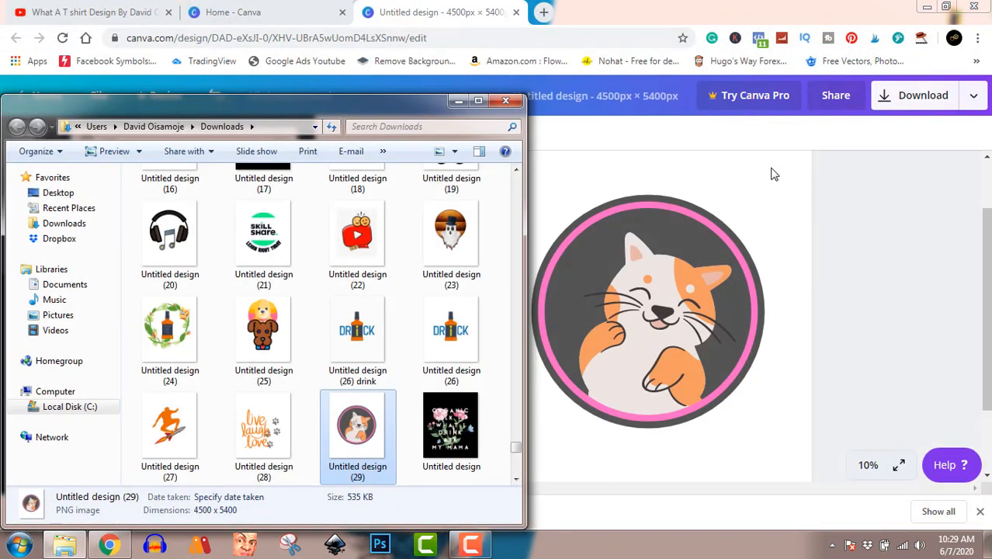
{"action": "left_click", "coordinate": [70, 318]}
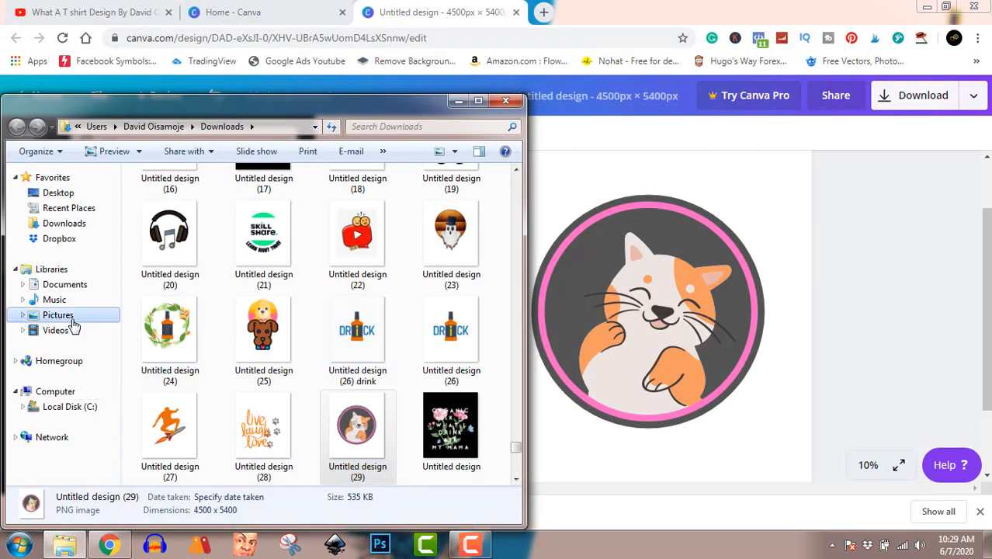
{"action": "double_click", "coordinate": [162, 342]}
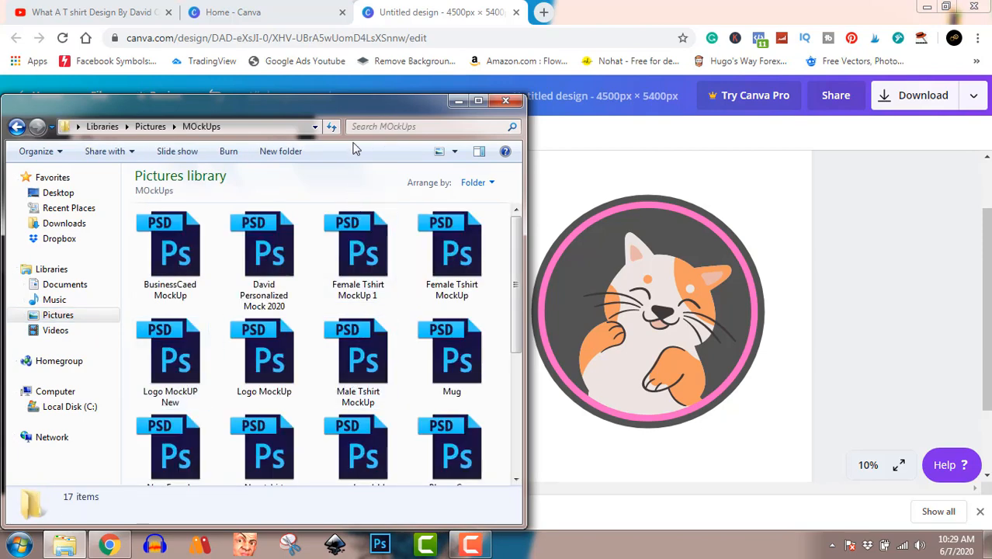
{"action": "left_click_drag", "start_coordinate": [347, 108], "coordinate": [439, 89]}
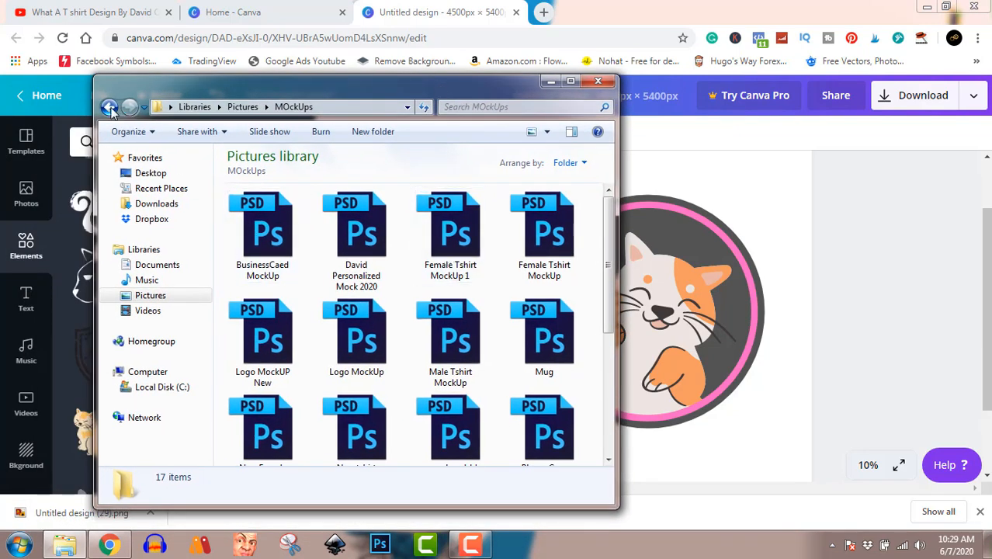
{"action": "left_click", "coordinate": [109, 107]}
{"action": "left_click", "coordinate": [110, 107]}
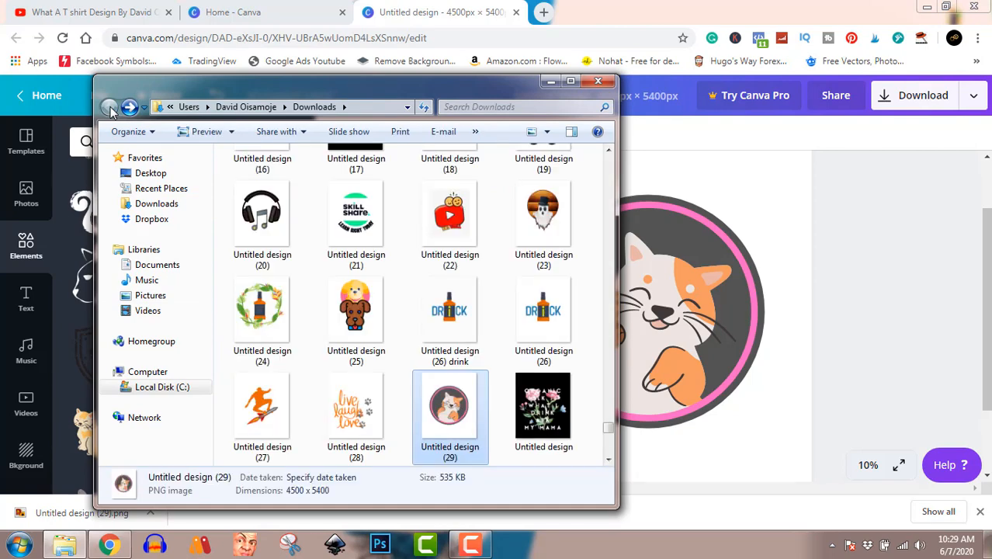
Step: Open the Pictures library in a separate window and open the "New tshirt mockup on hunger" PSD from the MOckUps folder in Photoshop
{"action": "right_click", "coordinate": [150, 299]}
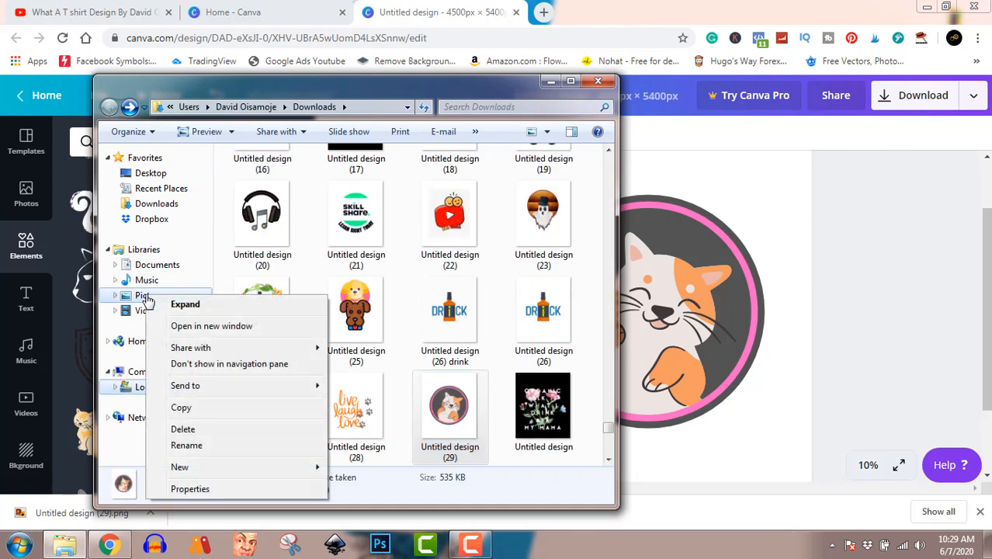
{"action": "left_click", "coordinate": [190, 324]}
{"action": "double_click", "coordinate": [280, 341]}
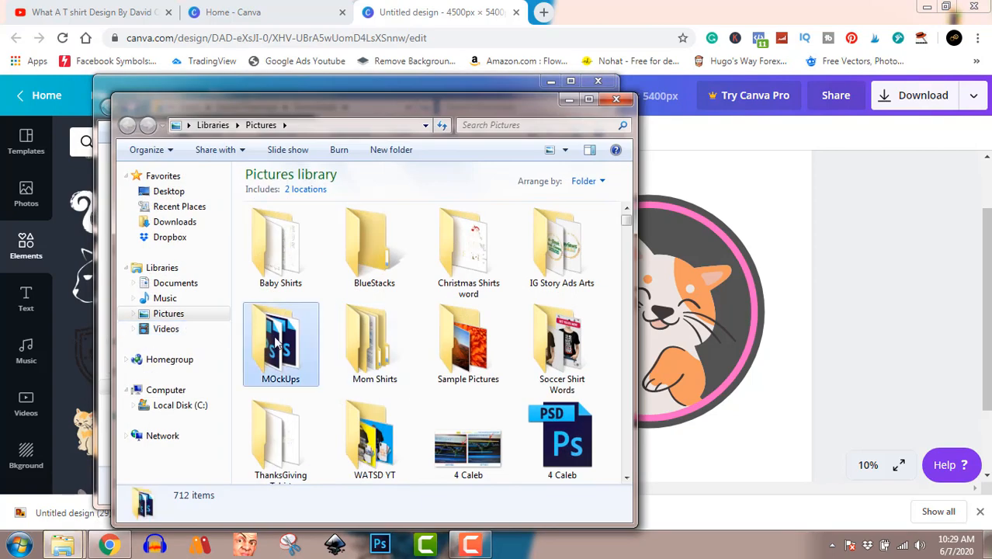
{"action": "scroll", "coordinate": [435, 419], "scroll_direction": "down", "scroll_amount": 1}
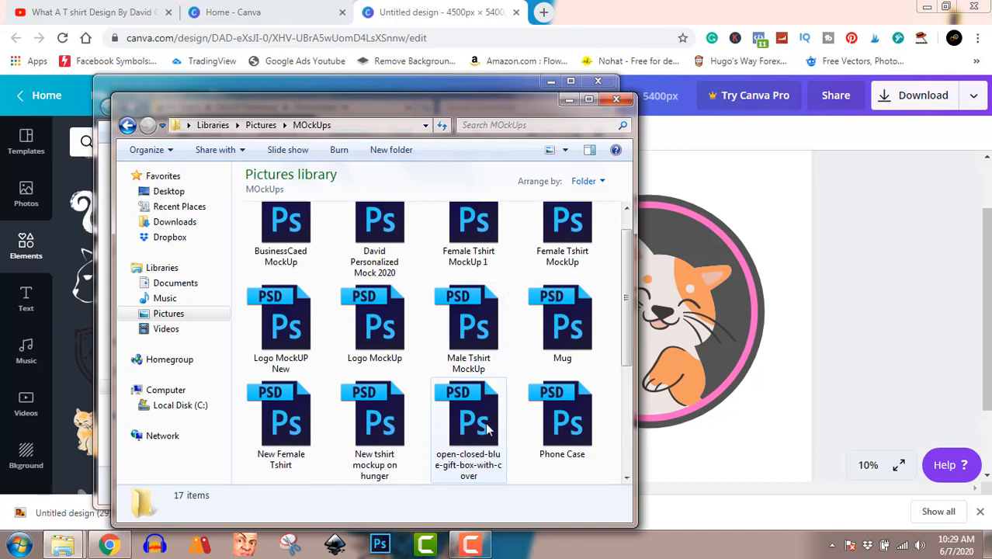
{"action": "left_click", "coordinate": [380, 429]}
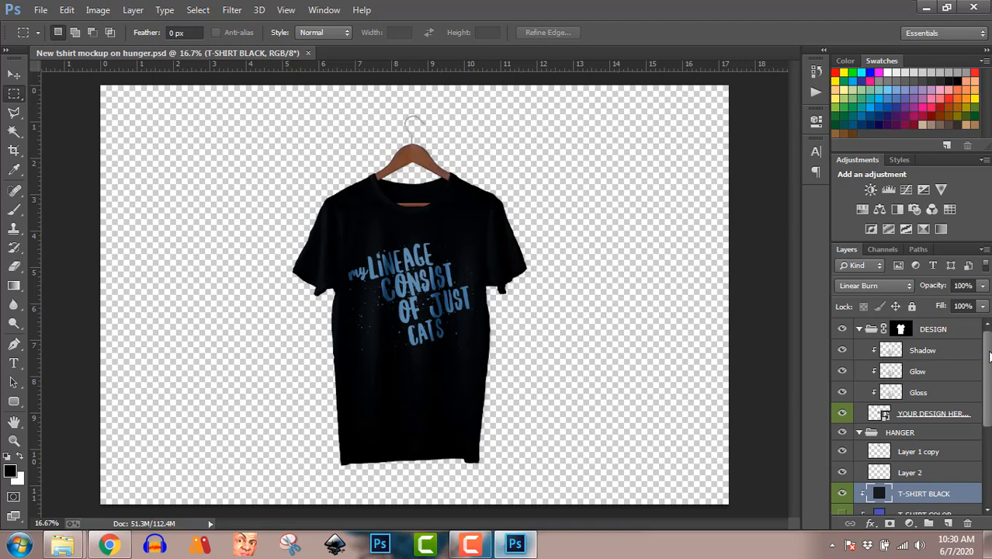
Step: Open the contents of the mockup's YOUR DESIGN HERE smart object and delete its existing design layer
{"action": "left_click", "coordinate": [877, 414]}
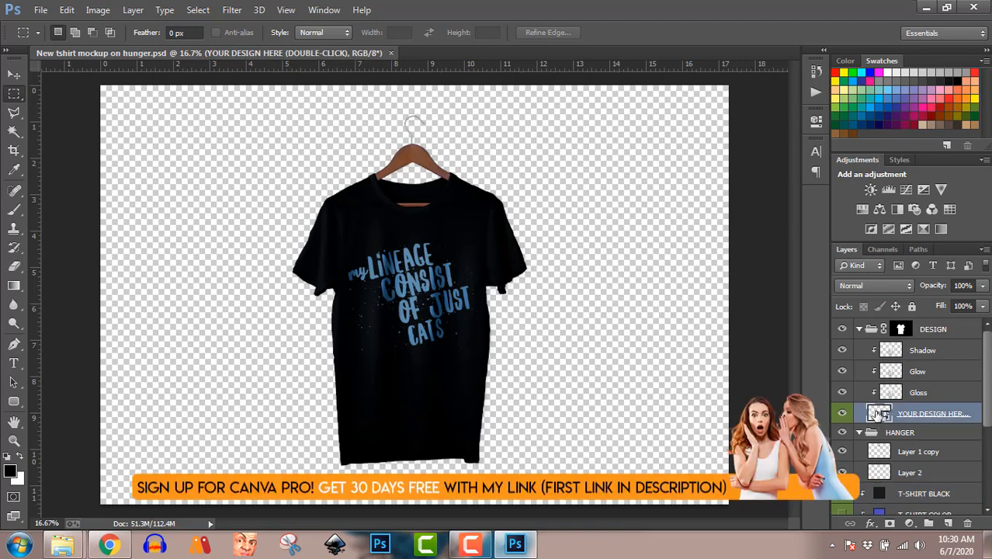
{"action": "double_click", "coordinate": [877, 414]}
{"action": "key", "text": "Delete"}
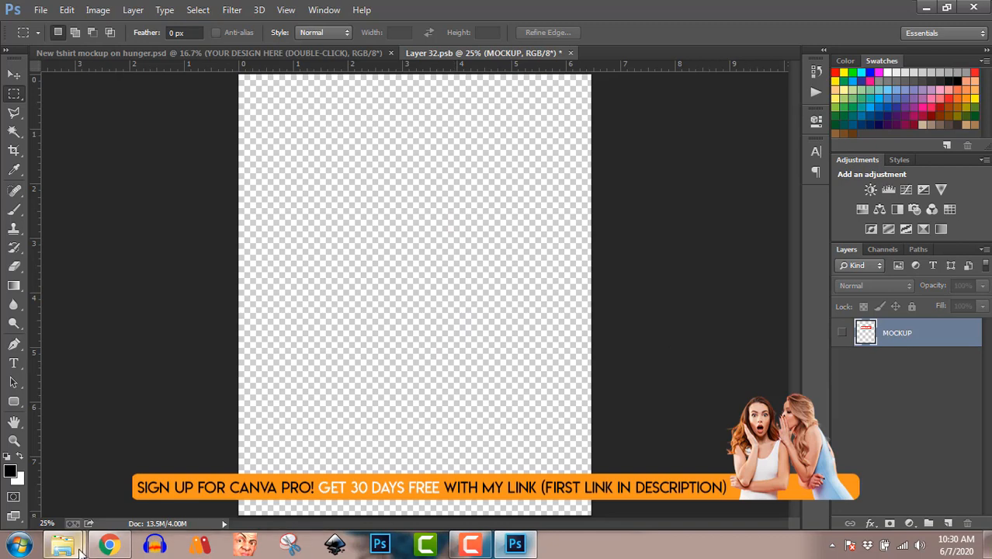
Step: Place Untitled design (29) from the Downloads folder into the smart object and scale it around its centre to 7.40%
{"action": "mouse_move", "coordinate": [74, 547]}
{"action": "left_click", "coordinate": [94, 457]}
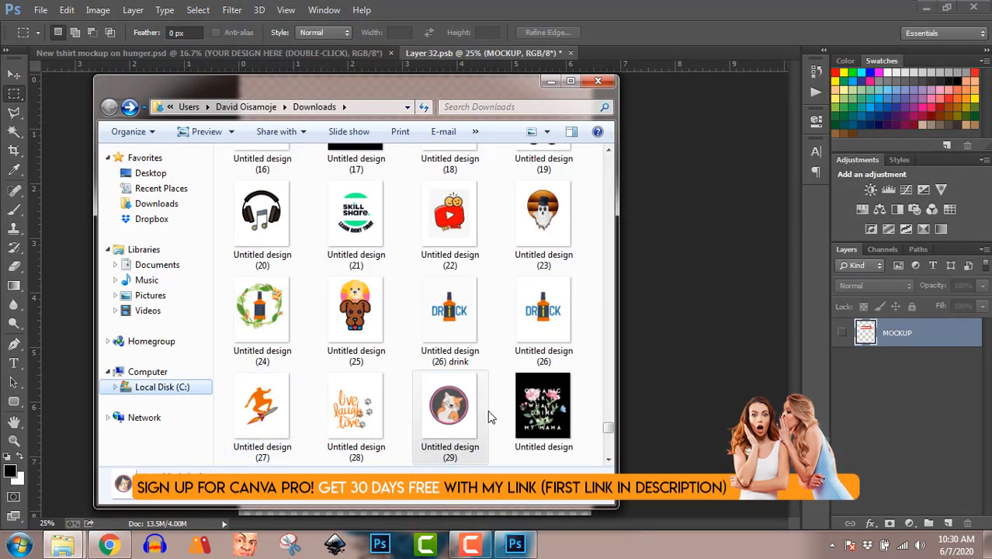
{"action": "left_click_drag", "start_coordinate": [449, 406], "coordinate": [659, 380]}
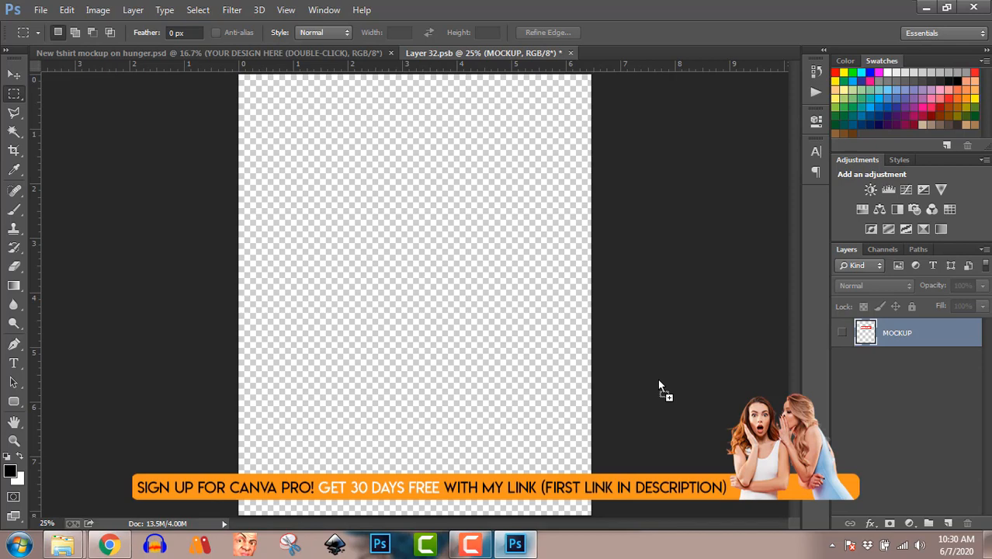
{"action": "left_click_drag", "start_coordinate": [659, 381], "coordinate": [658, 381]}
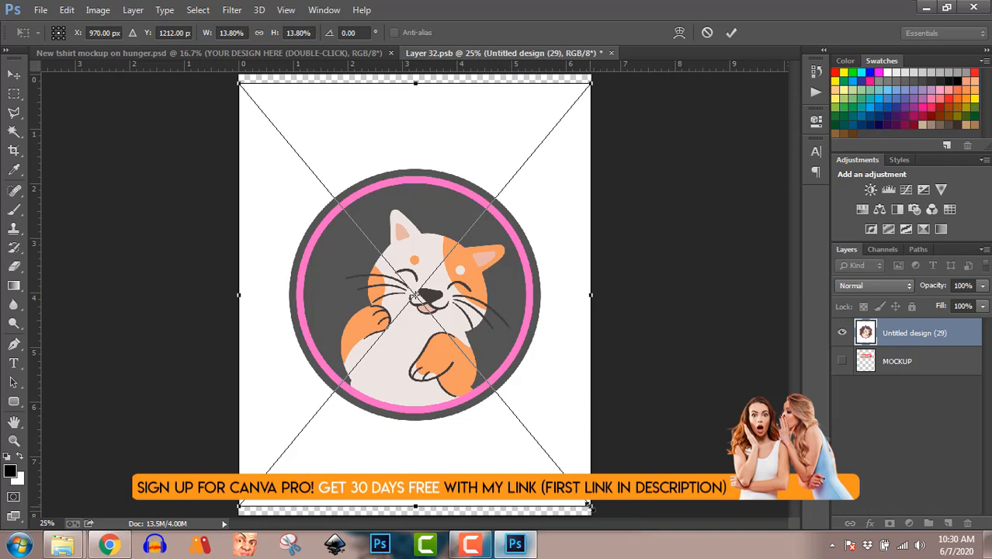
{"action": "left_click_drag", "start_coordinate": [589, 506], "coordinate": [513, 402]}
{"action": "key", "text": "m"}
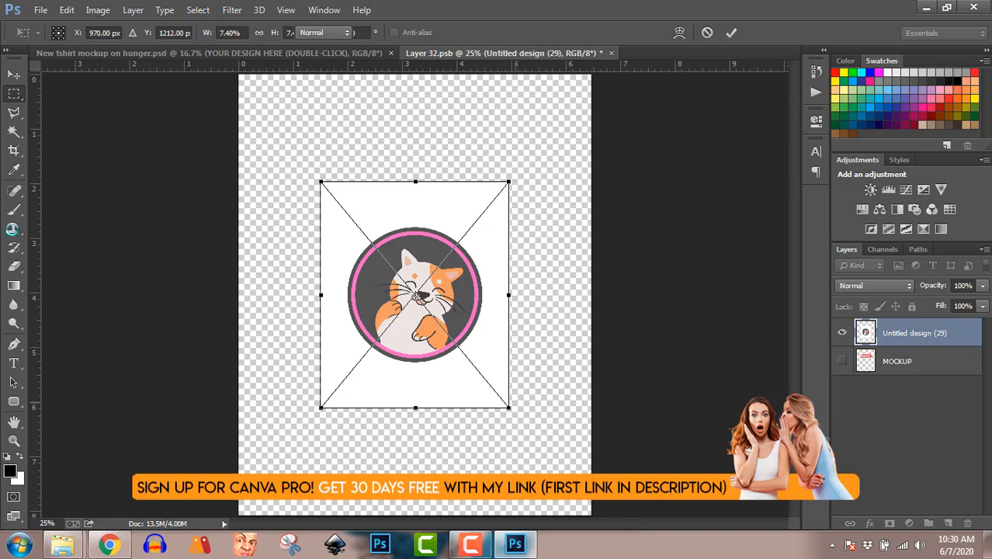
{"action": "key", "text": "Return"}
Step: Save the edited smart object and return to the T-shirt mockup document
{"action": "left_click", "coordinate": [42, 11]}
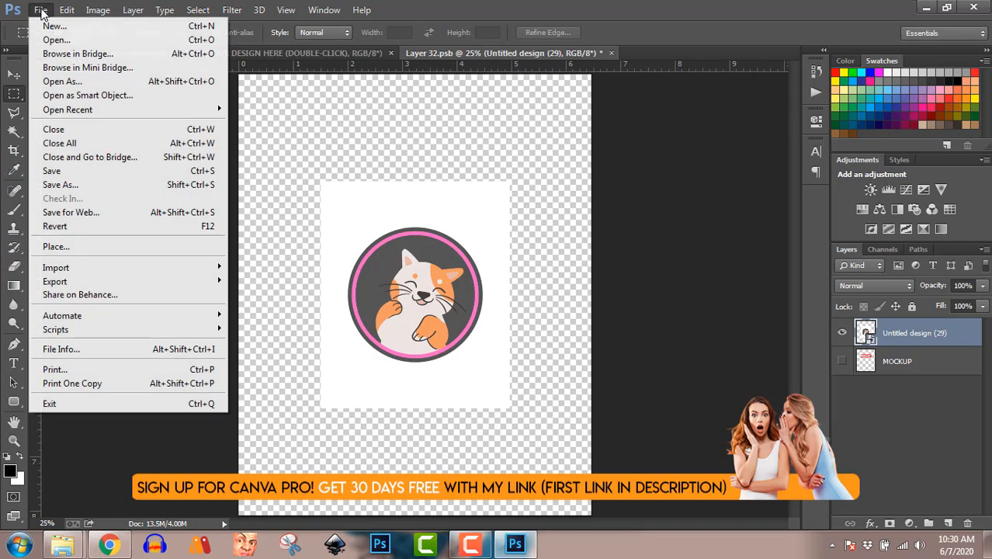
{"action": "left_click", "coordinate": [63, 174]}
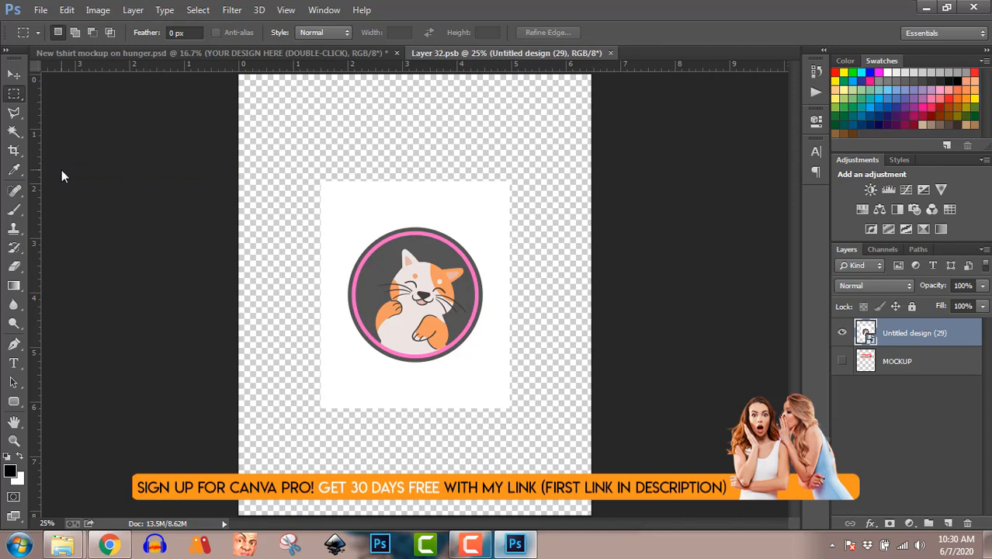
{"action": "left_click", "coordinate": [247, 54]}
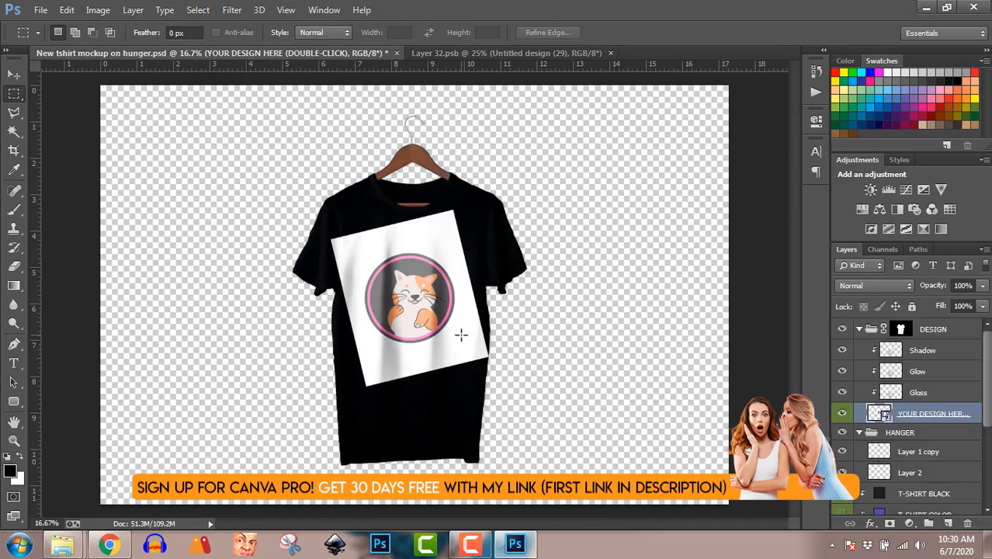
Step: Shrink the cat design and rotate it upright on the shirt's chest, and hide the T-SHIRT BLACK layer
{"action": "key", "text": "ctrl+t"}
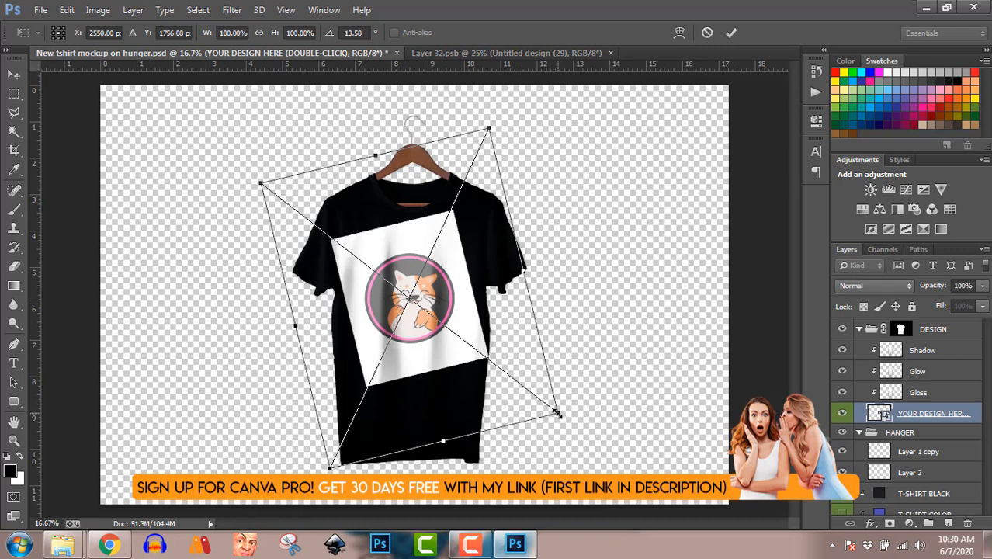
{"action": "left_click_drag", "start_coordinate": [557, 413], "coordinate": [533, 415]}
{"action": "key", "text": "Return"}
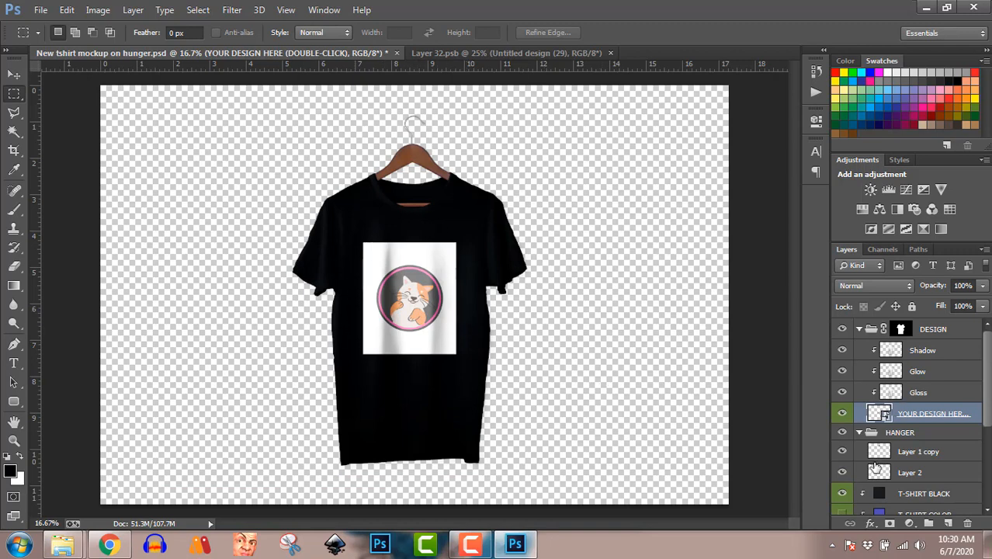
{"action": "left_click", "coordinate": [841, 495]}
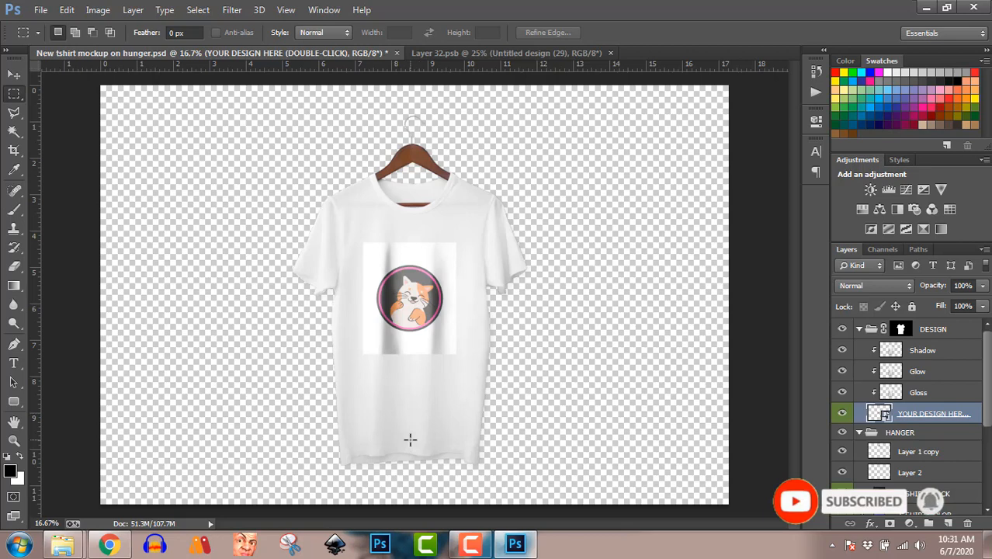
{"action": "mouse_move", "coordinate": [470, 546]}
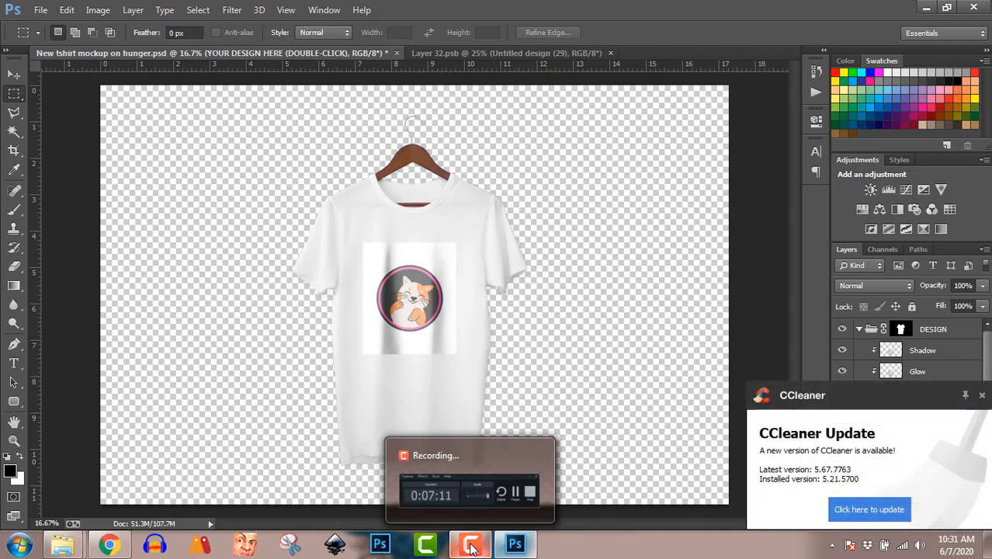
{"action": "left_click", "coordinate": [471, 545]}
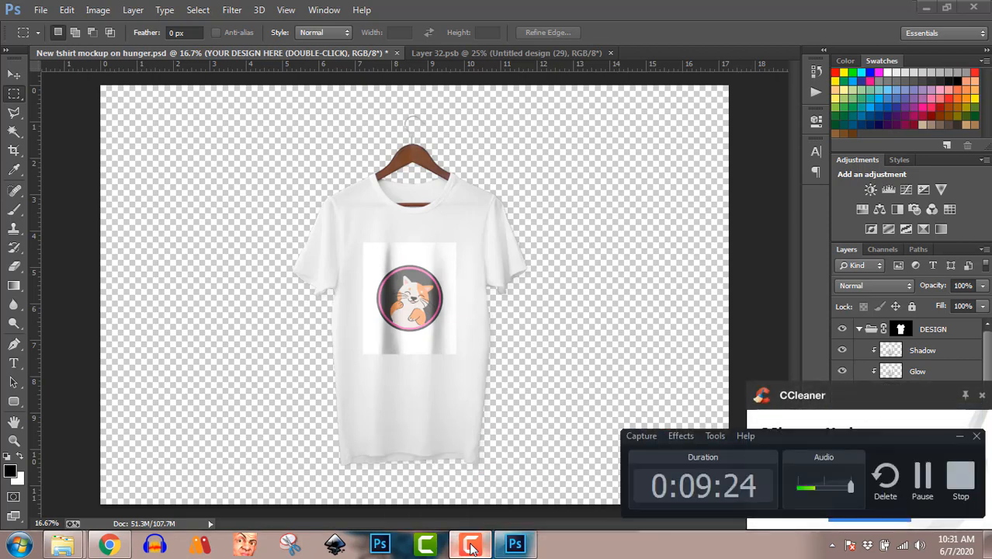
{"action": "left_click", "coordinate": [471, 546]}
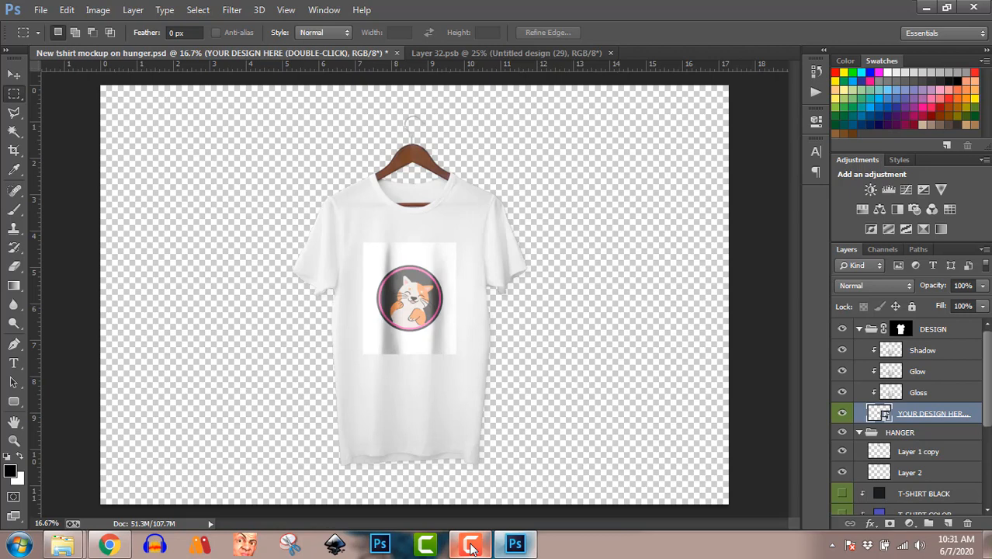
{"action": "left_click", "coordinate": [471, 545]}
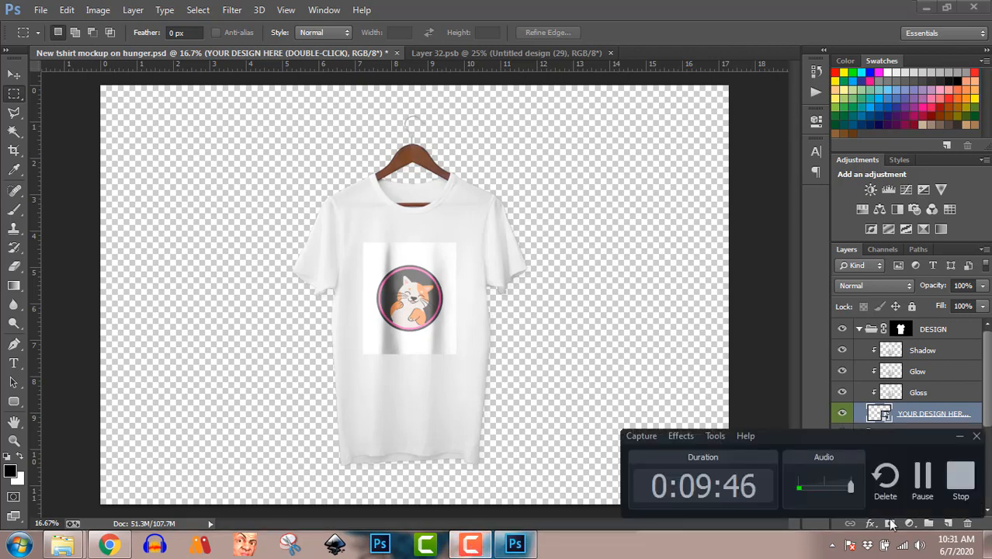